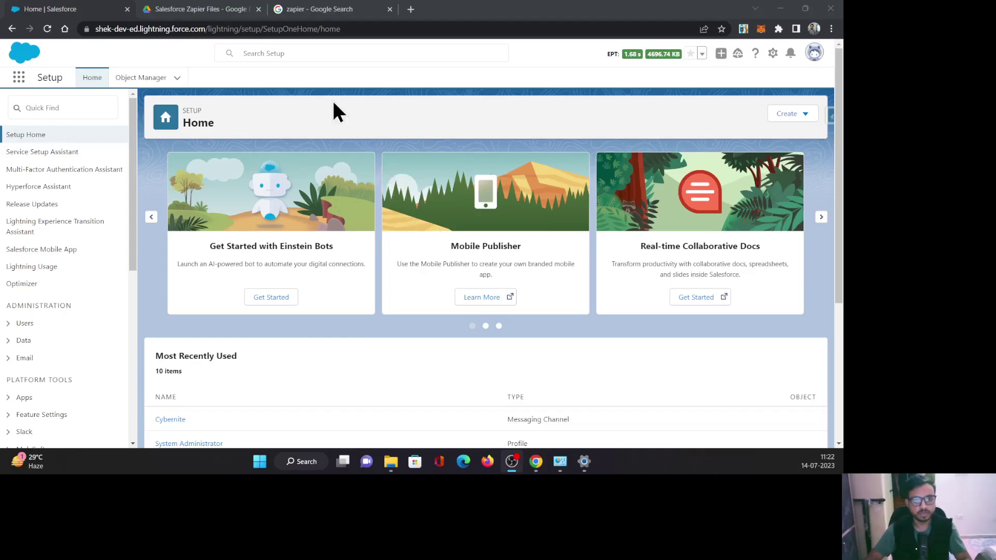
Open Zapier.com from the 'zapier' search, check Salesforce and the empty Drive folder, then return to Make a Zap
left_click(306, 9)
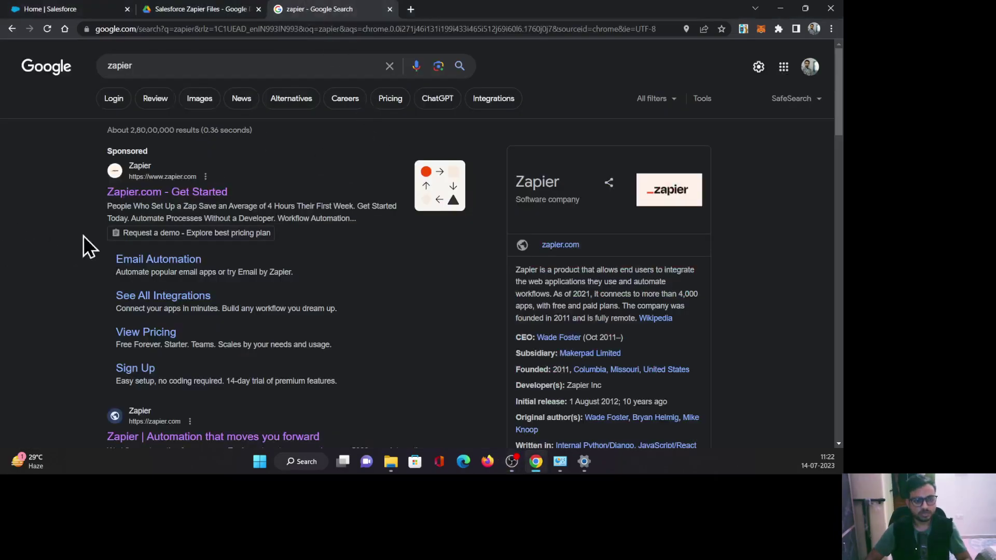
left_click(184, 194)
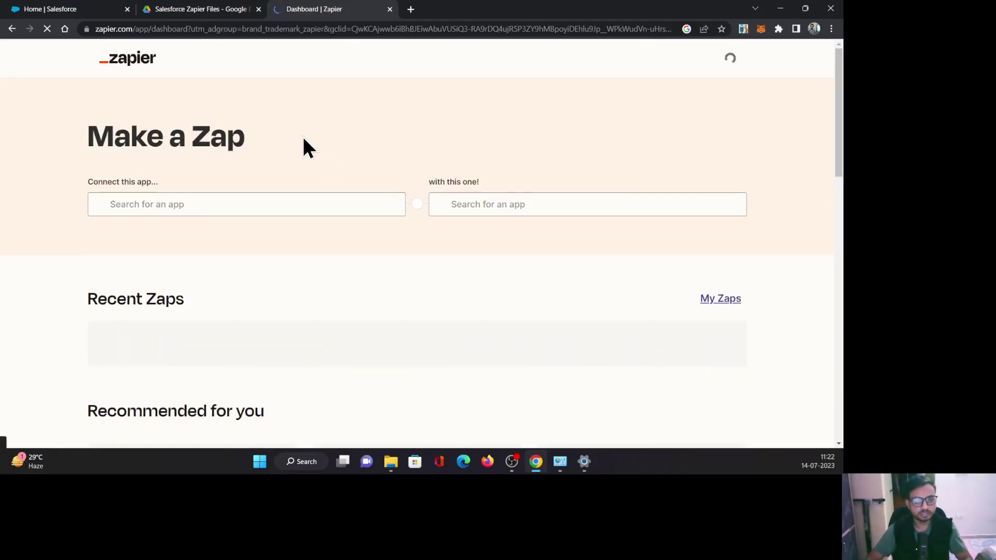
left_click(51, 9)
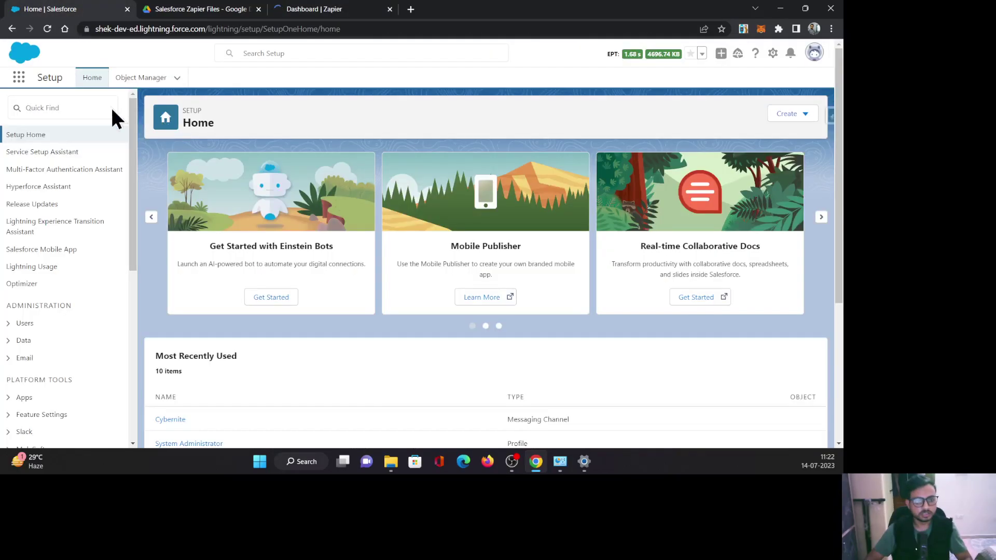
left_click_drag(207, 29, 86, 30)
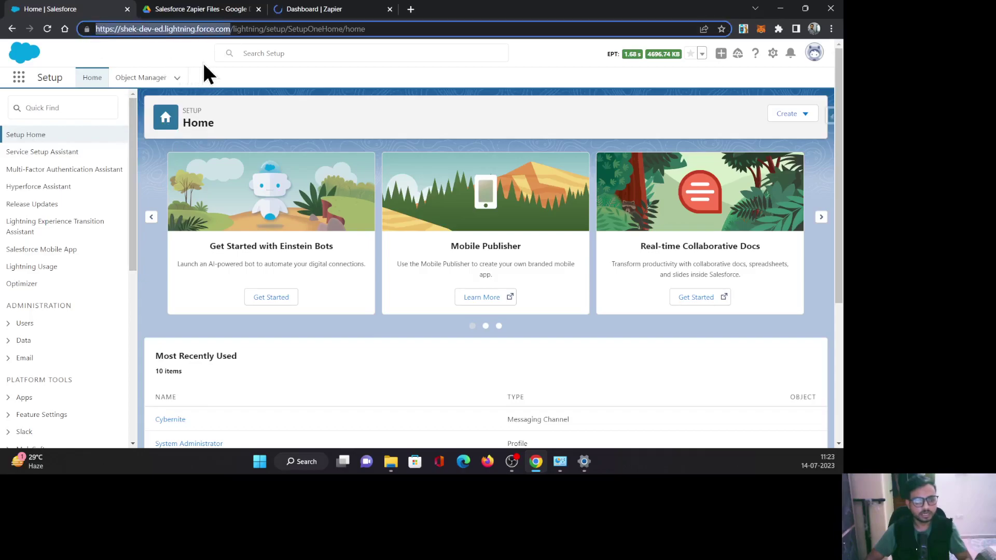
left_click(196, 9)
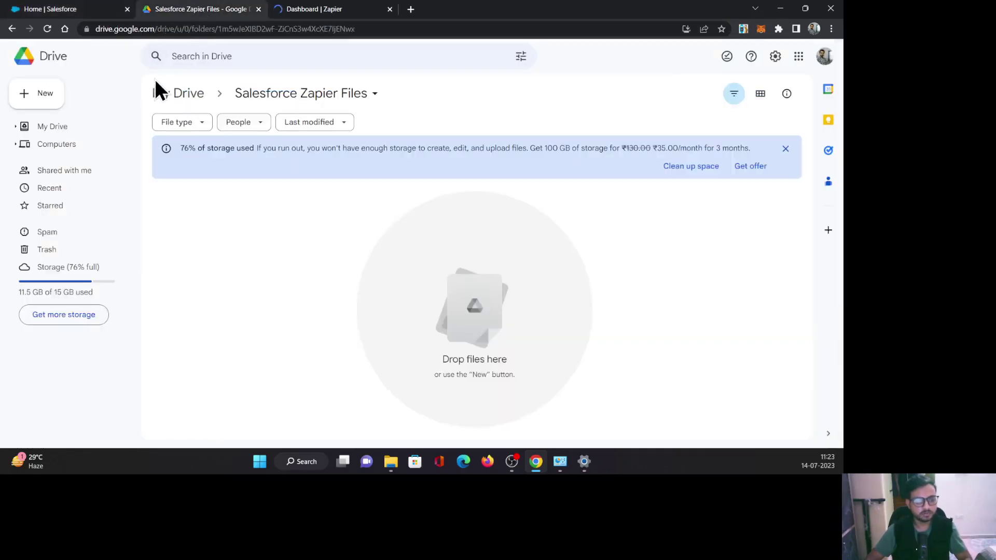
left_click(345, 14)
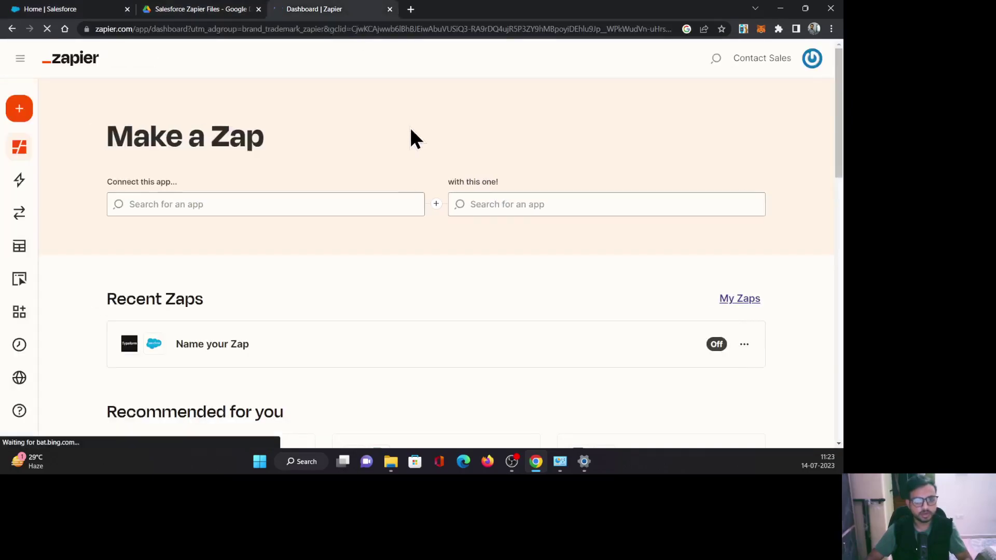
Pick Salesforce and Google Drive as the two apps to connect in Make a Zap
left_click(214, 204)
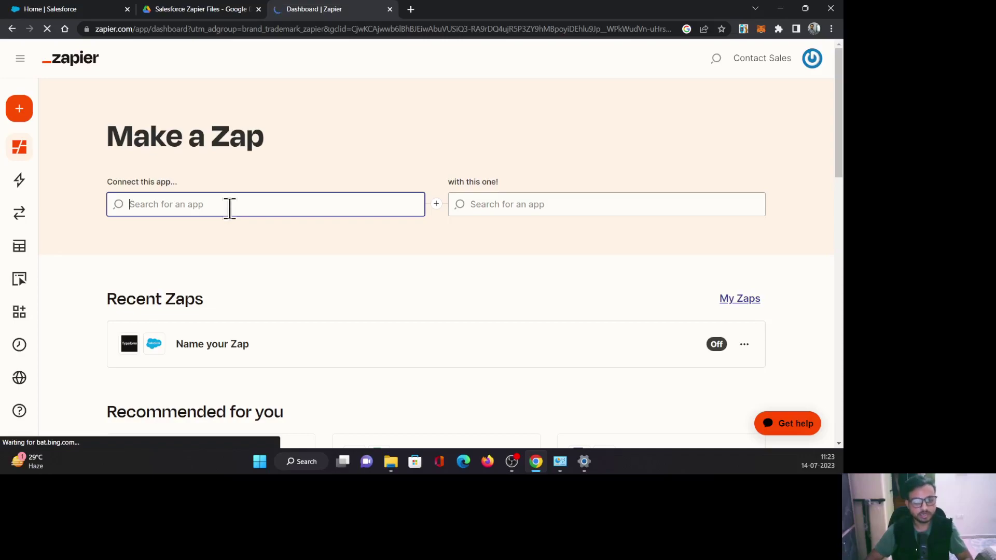
type("sales")
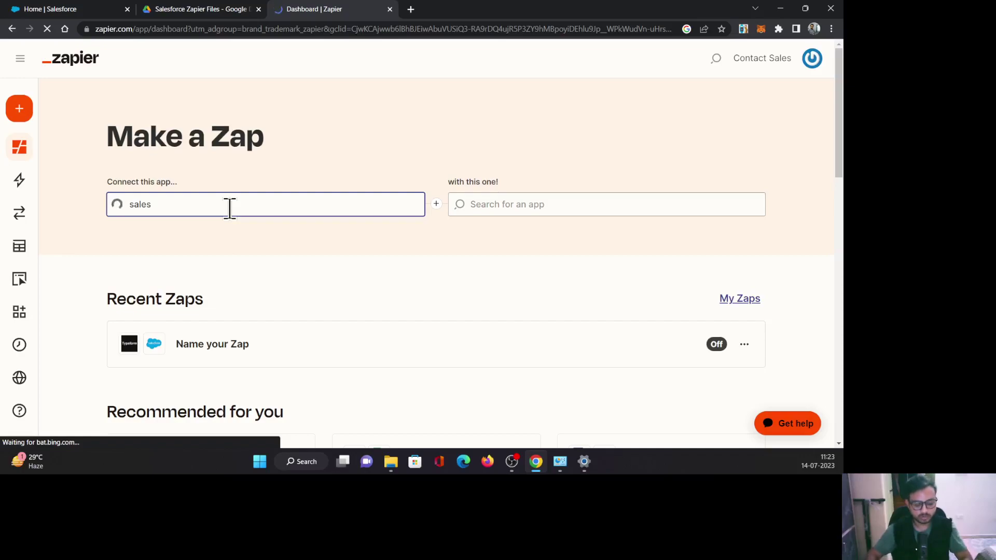
left_click(200, 238)
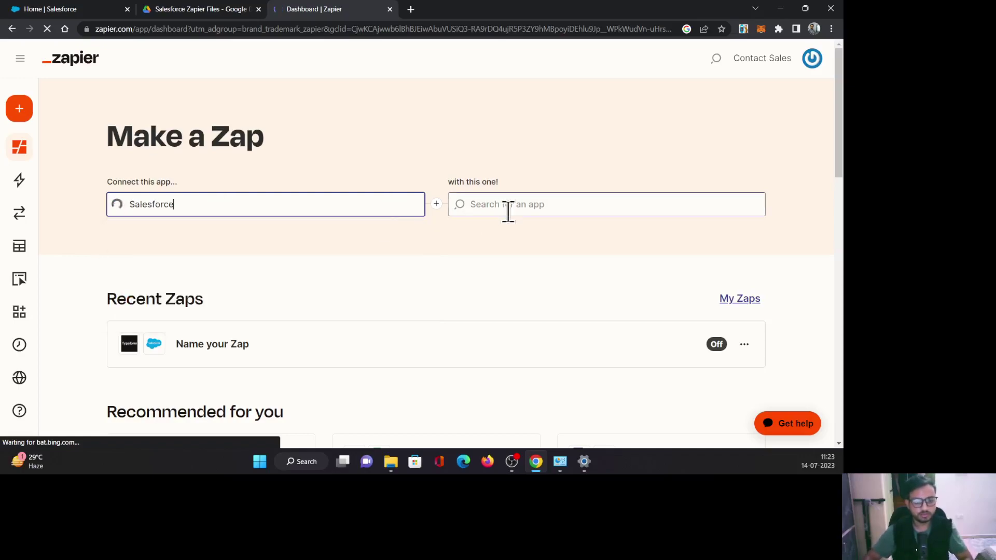
type("goog")
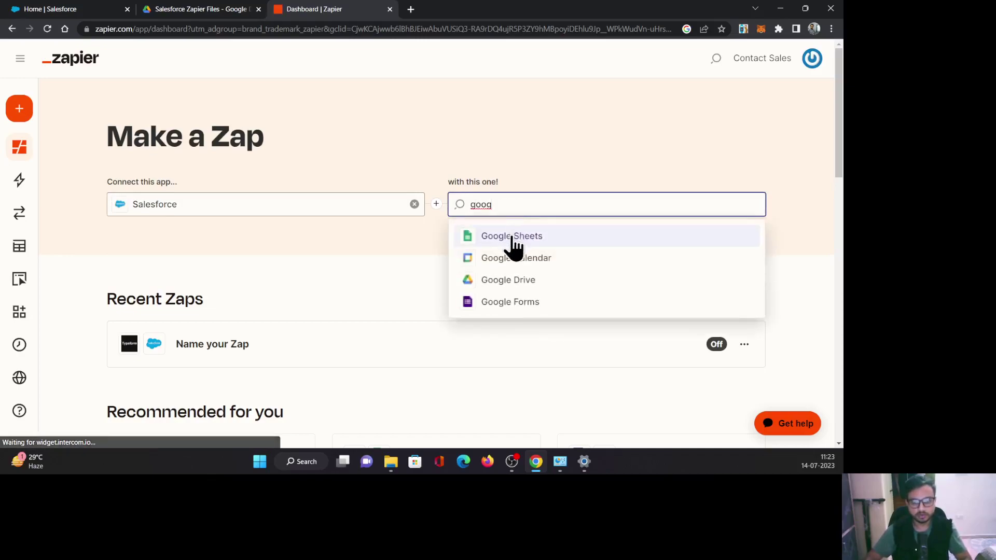
left_click(512, 280)
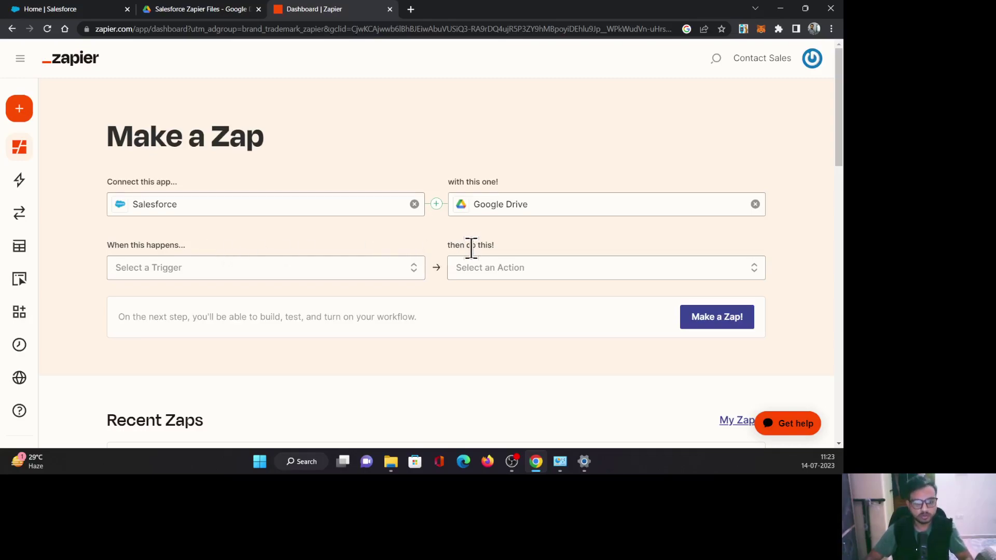
Choose the Salesforce New Record trigger and the Google Drive Upload File action, and start the Zap
left_click(291, 275)
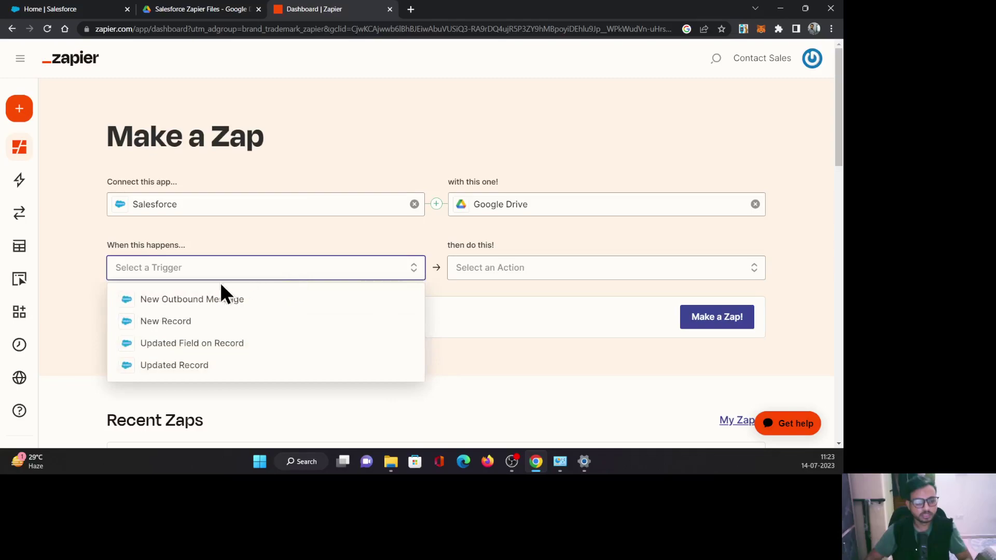
left_click(177, 326)
left_click(508, 265)
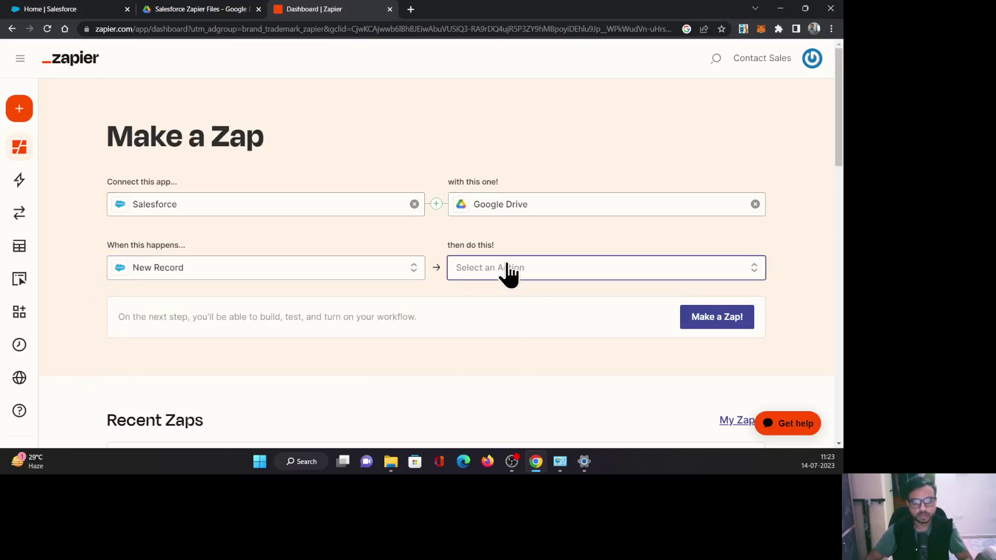
scroll(534, 352, "down", 5)
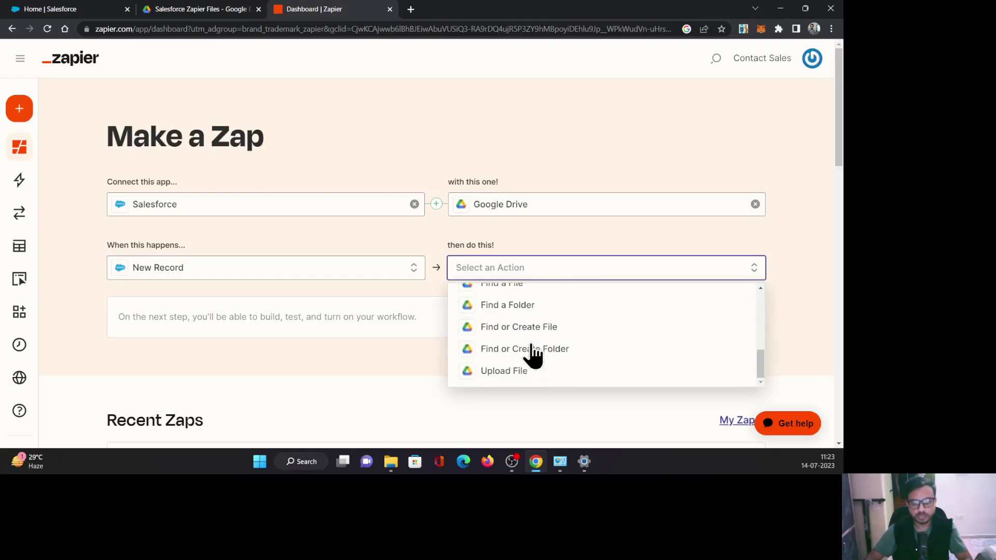
left_click(521, 385)
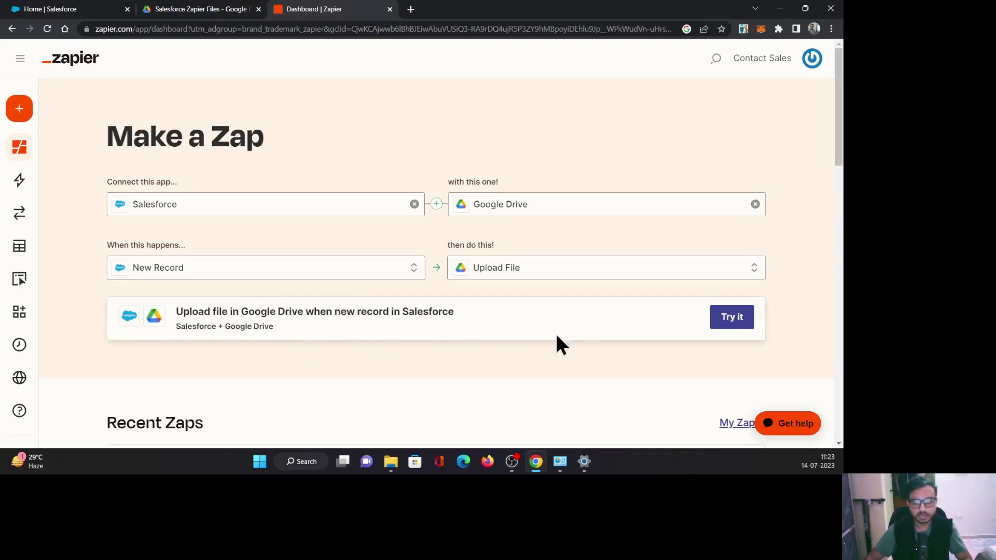
left_click(727, 317)
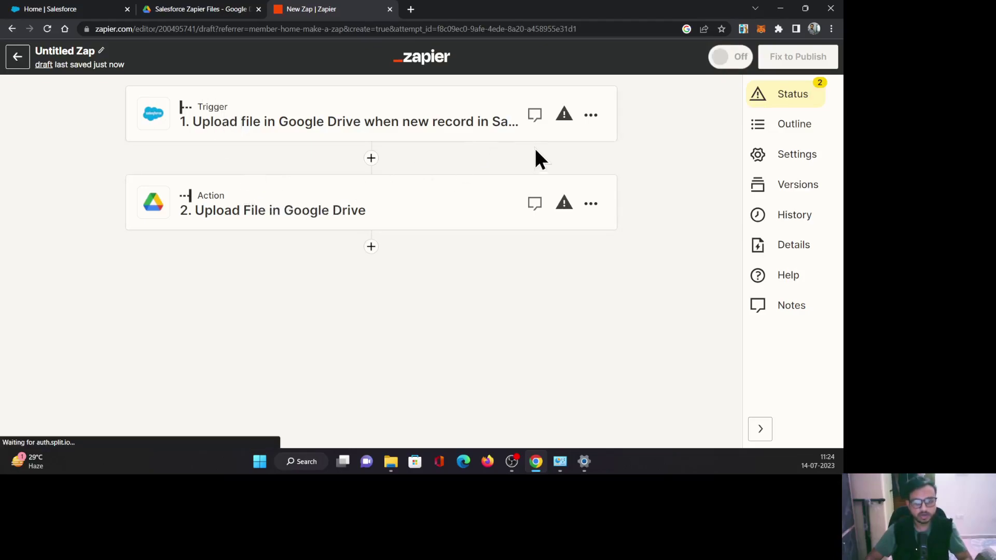
Open the Salesforce trigger step and begin connecting a new Salesforce account
left_click(565, 113)
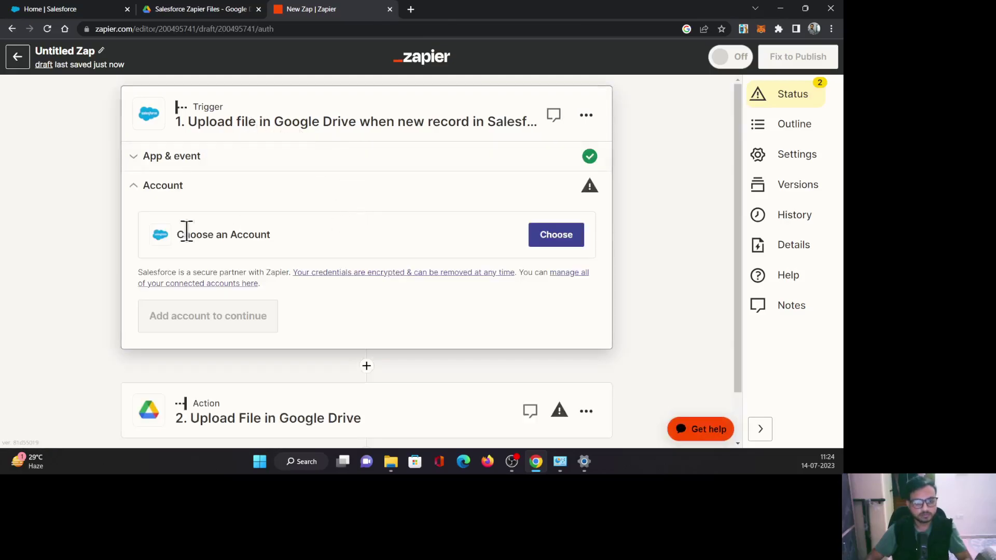
left_click(545, 236)
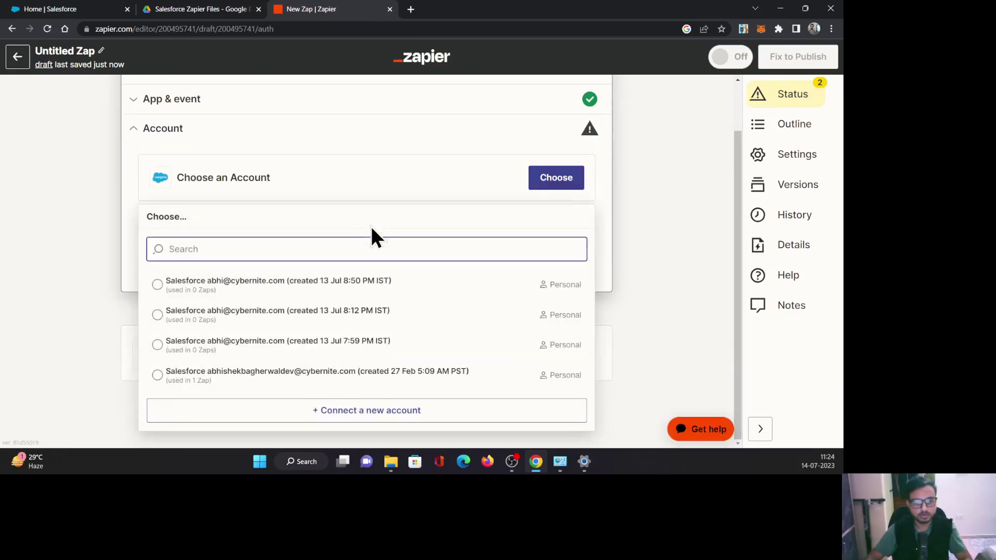
left_click(392, 411)
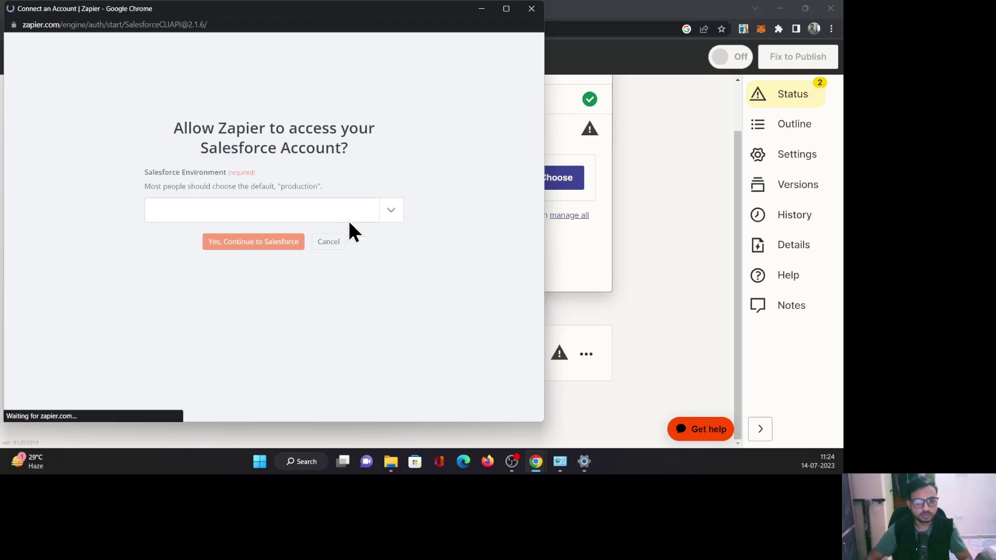
Choose the production Salesforce environment and allow Zapier to access the Salesforce account
left_click(348, 222)
left_click(213, 235)
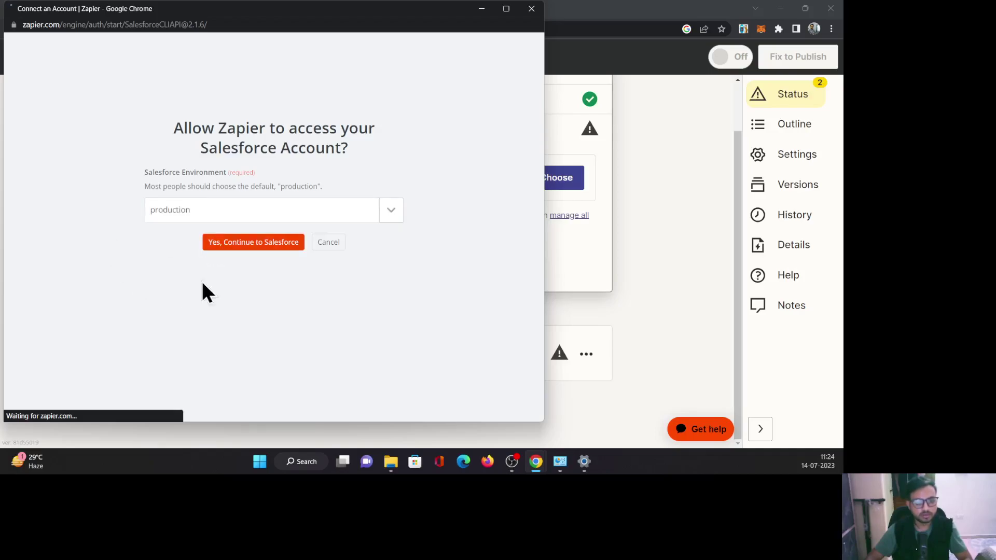
left_click(243, 244)
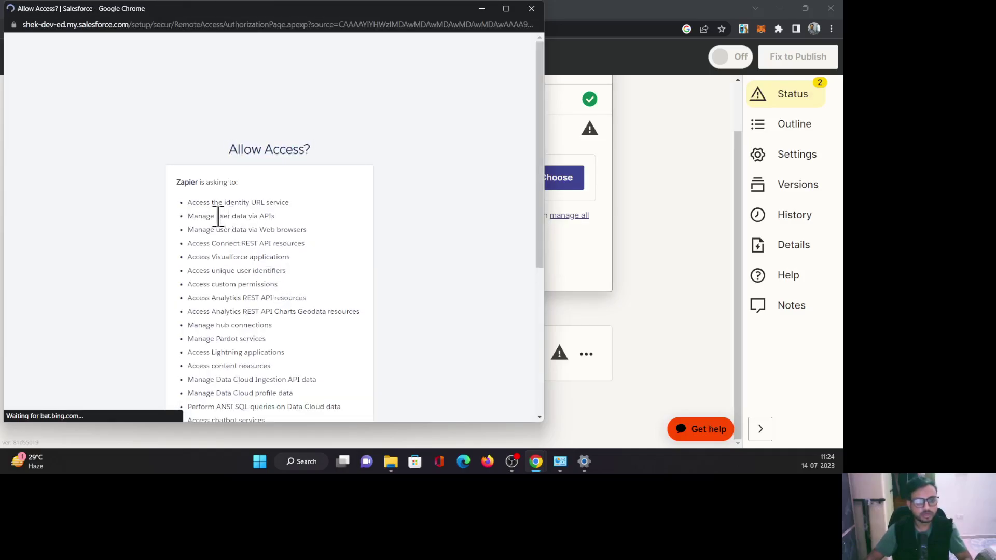
left_click_drag(131, 25, 15, 31)
left_click(455, 200)
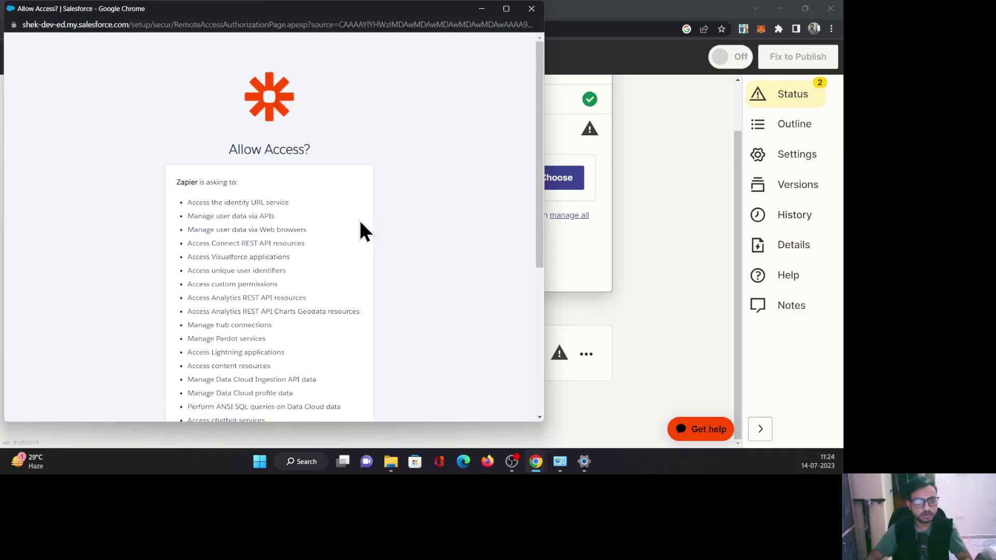
scroll(359, 220, "down", 5)
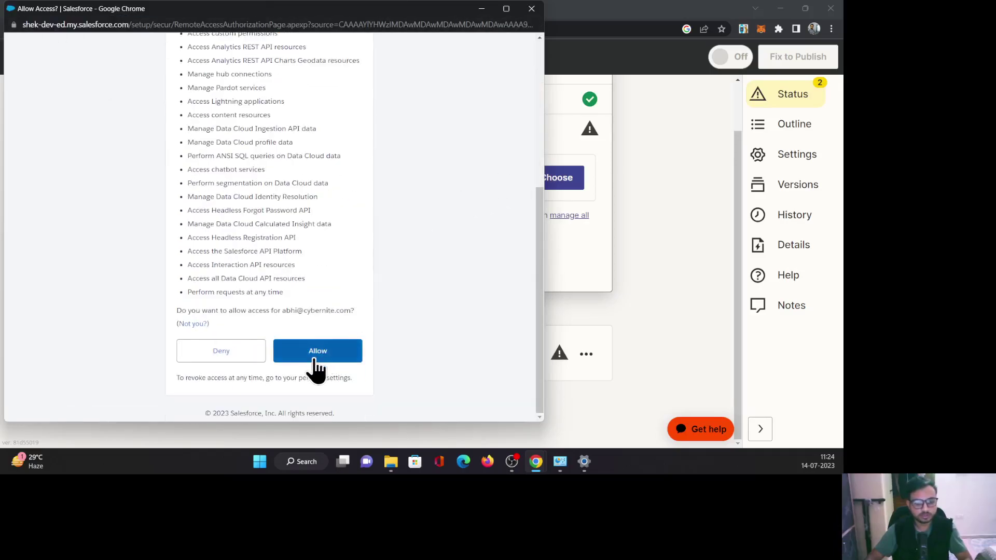
left_click(317, 363)
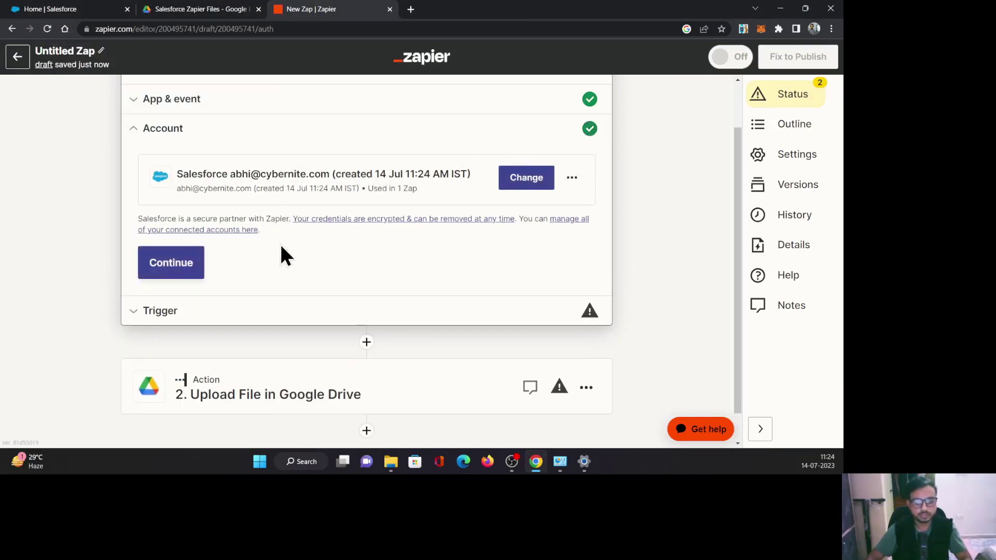
Set the Salesforce trigger to watch for new Account records
left_click(192, 264)
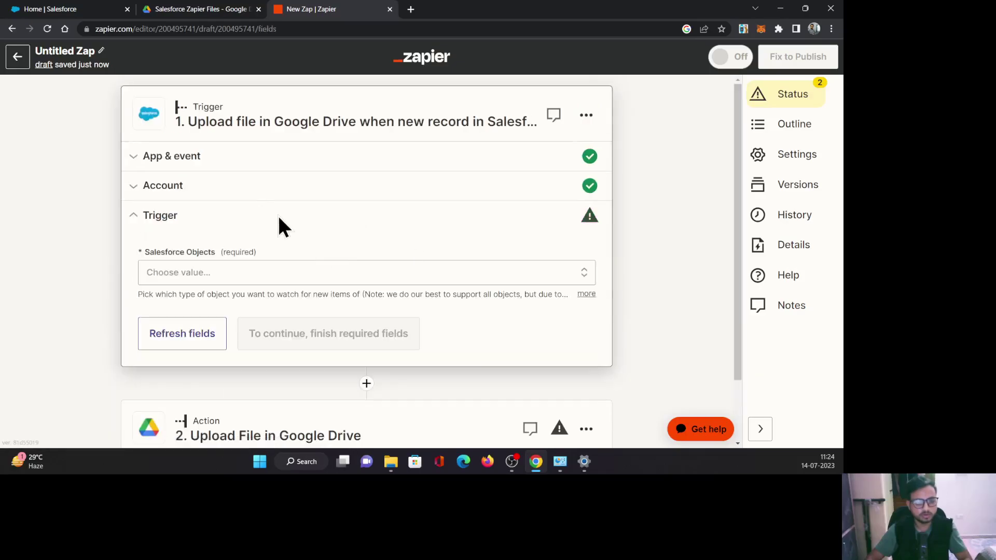
scroll(283, 231, "down", 1)
left_click(263, 220)
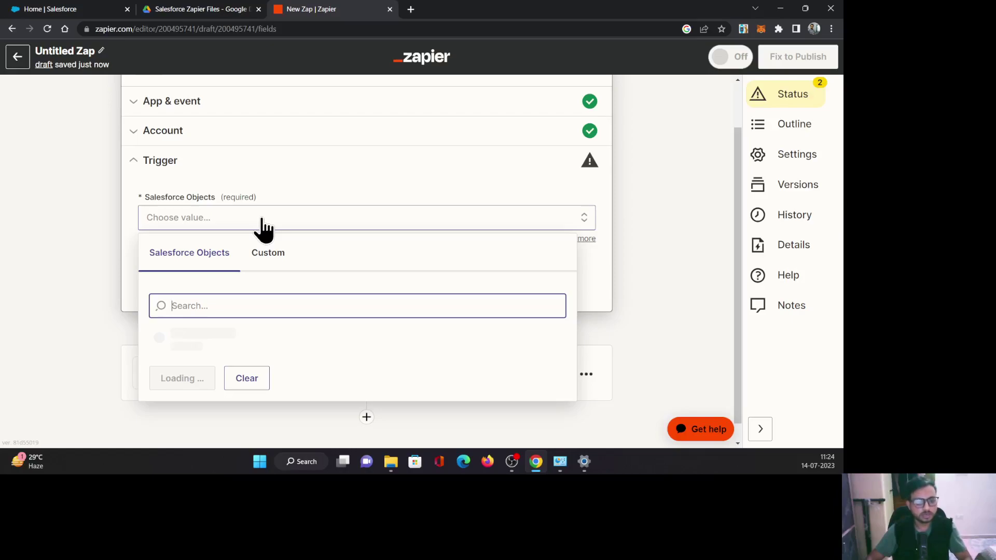
type("a")
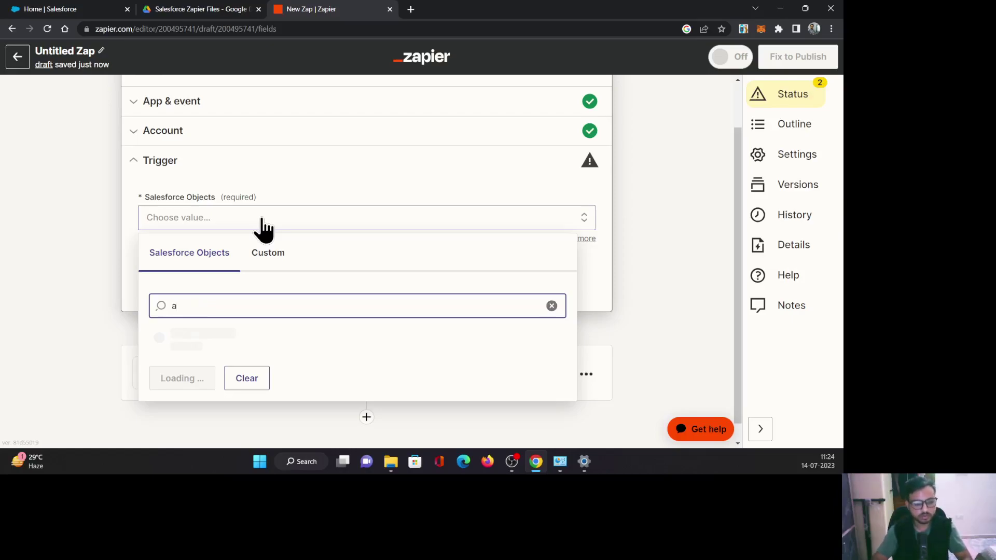
type("cco")
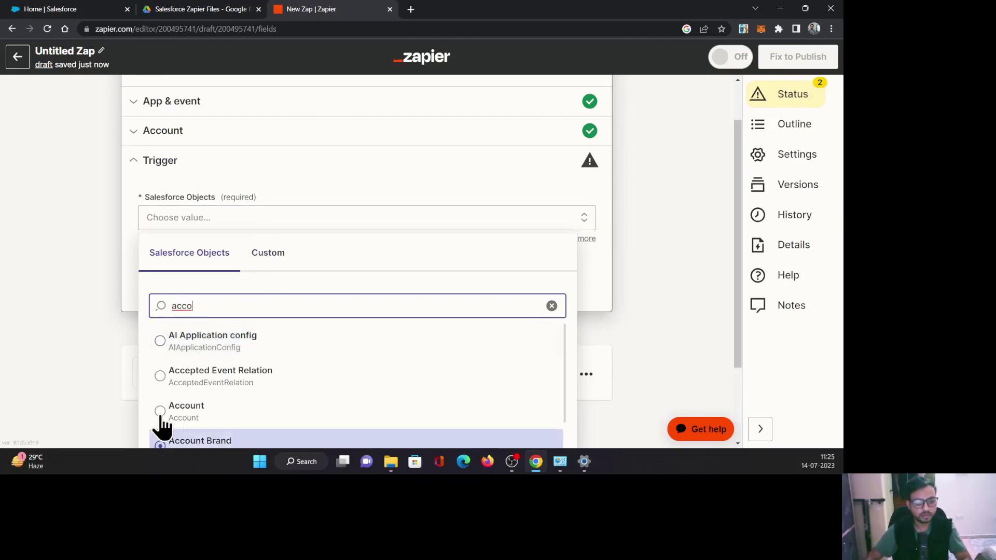
left_click(161, 418)
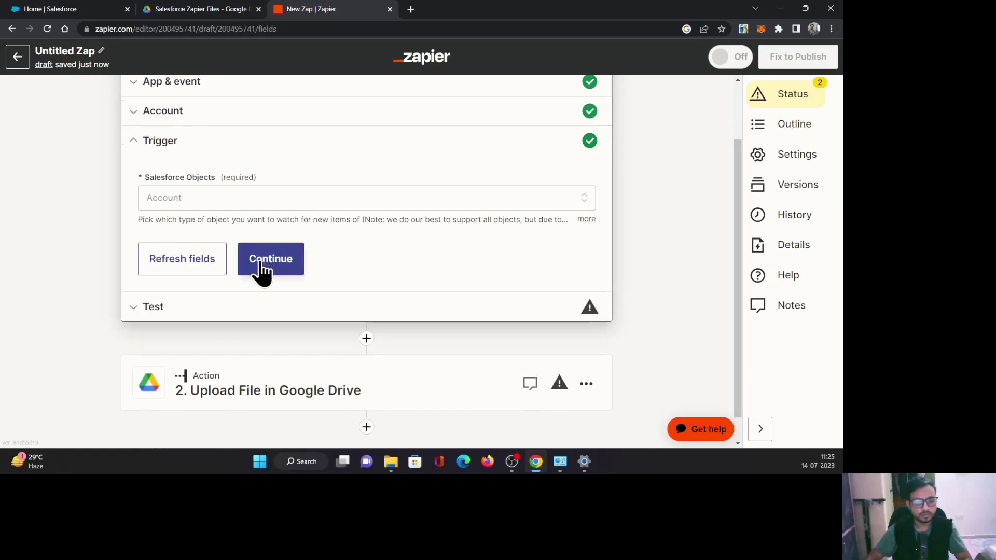
left_click(262, 264)
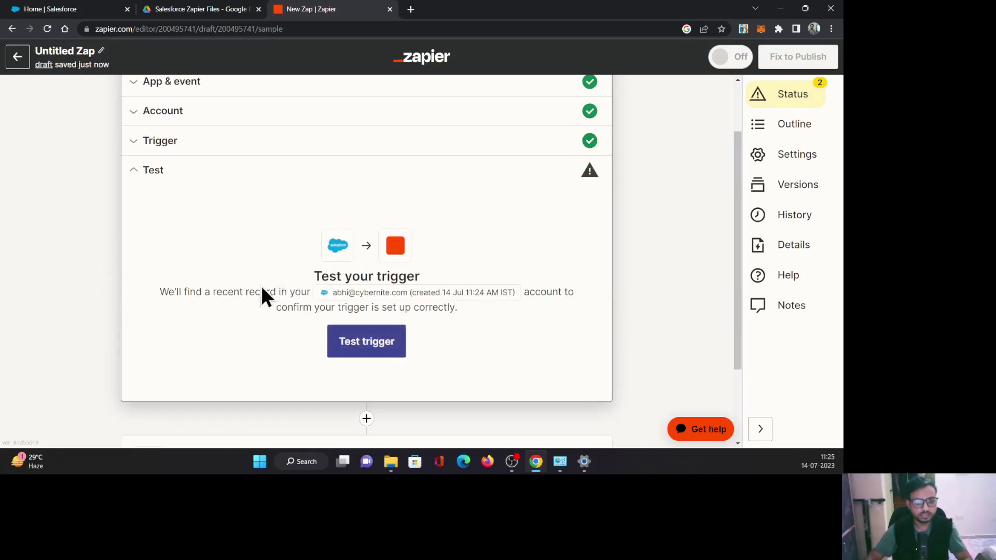
Test the trigger to pull three sample Account records, review them, and close the trigger step
left_click(369, 342)
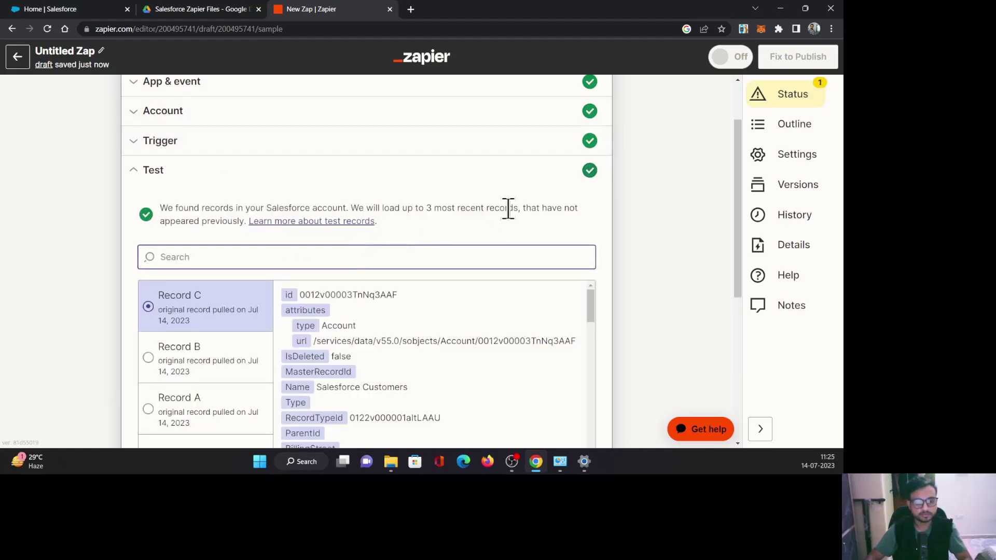
left_click(400, 185)
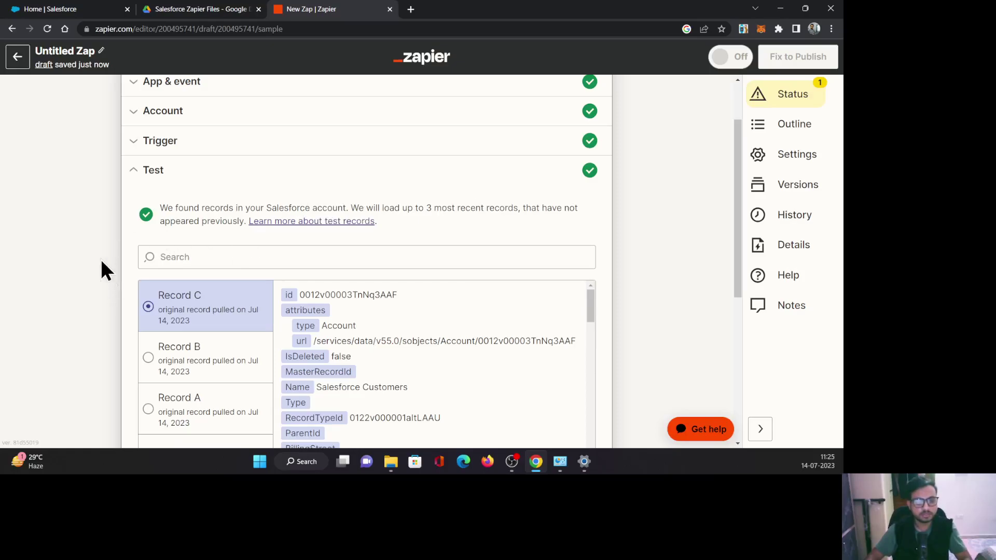
scroll(99, 259, "down", 2)
scroll(422, 318, "up", 3)
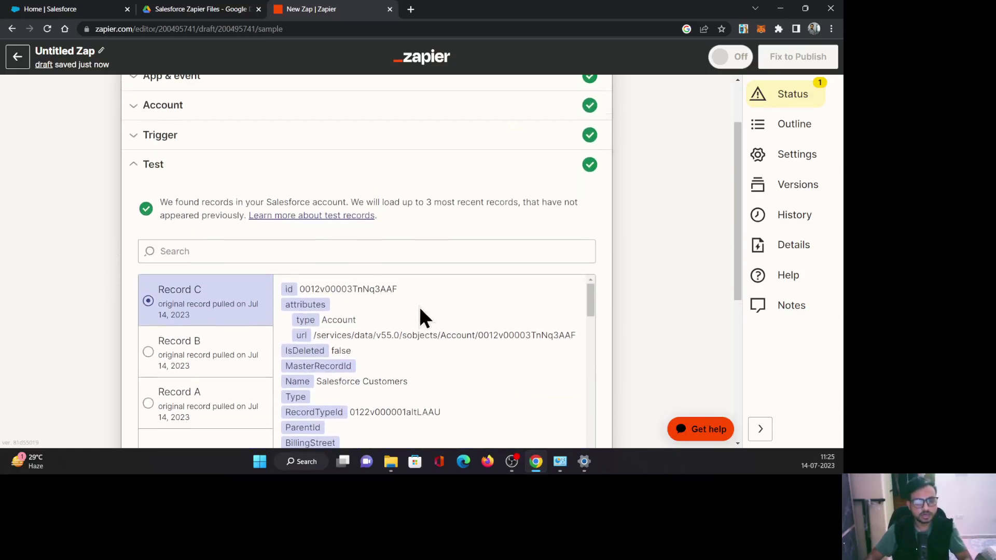
left_click(154, 199)
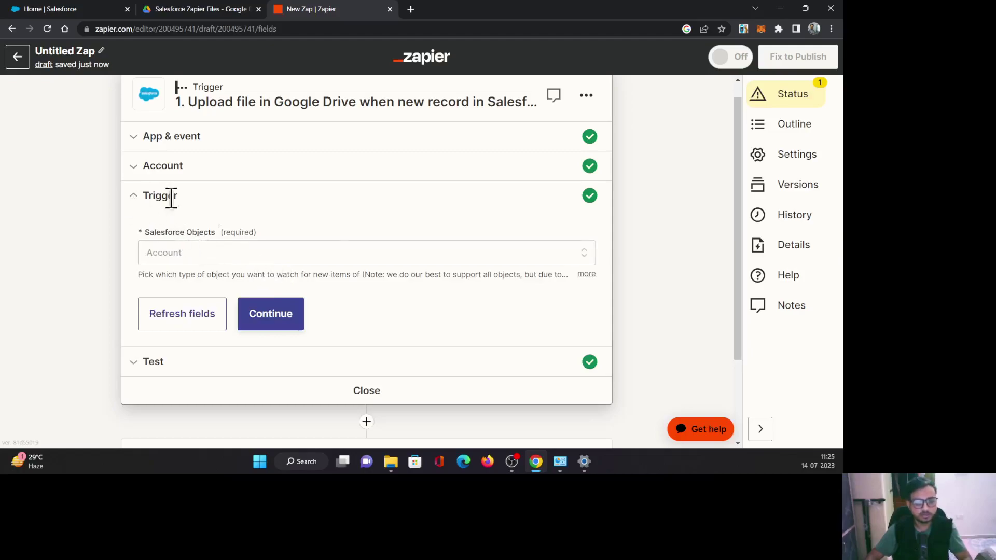
left_click(154, 363)
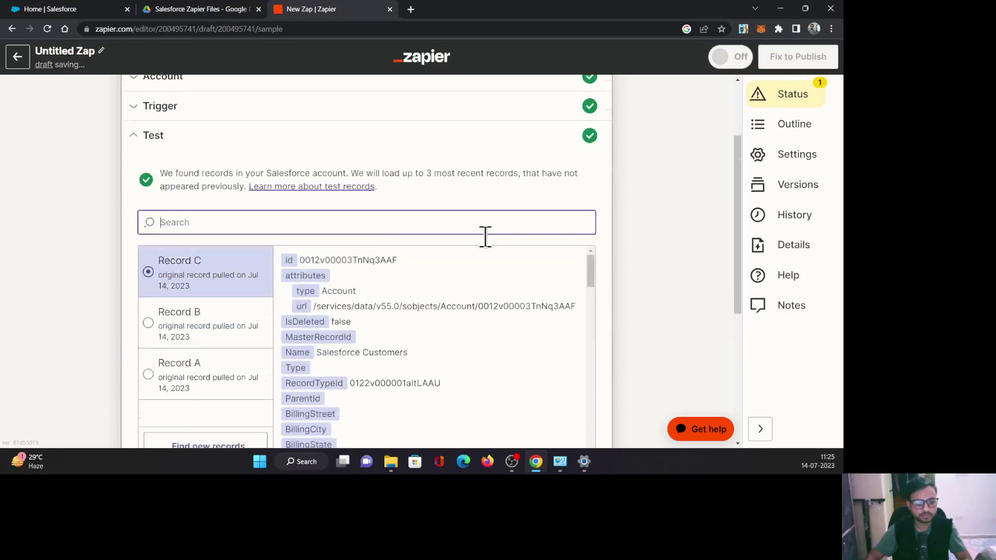
scroll(136, 166, "up", 1)
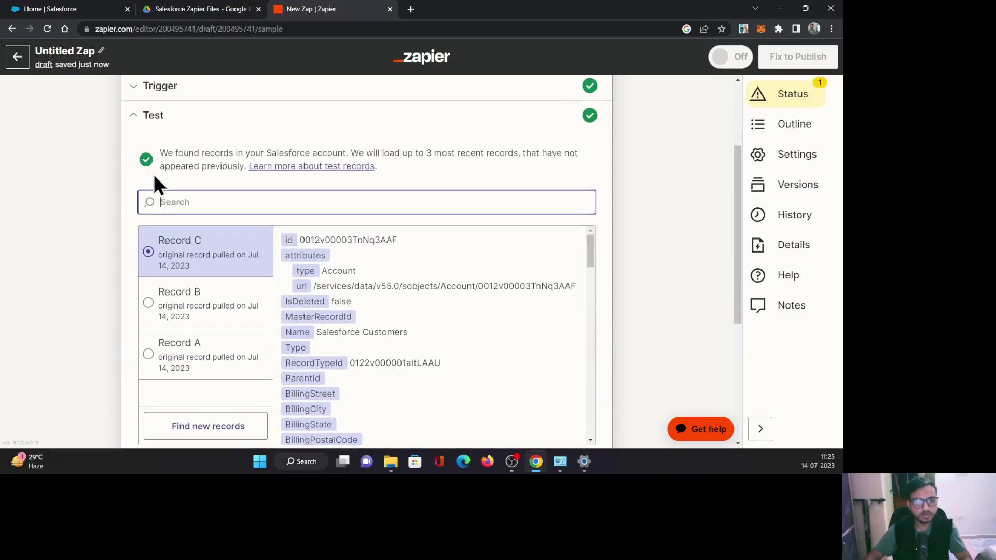
scroll(428, 280, "down", 3)
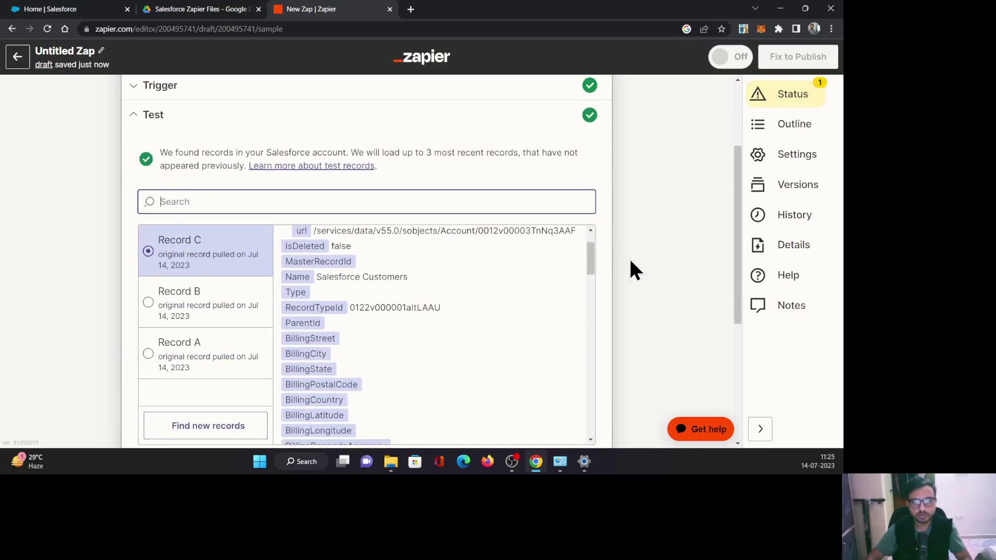
scroll(630, 262, "down", 2)
scroll(630, 262, "down", 1)
left_click(367, 280)
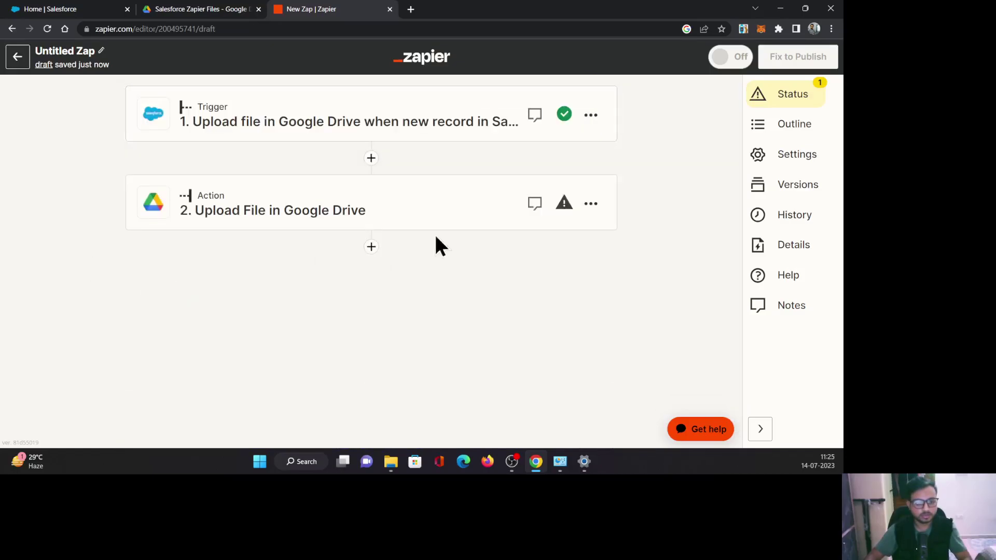
Connect the second Google Drive account to the Upload File step
left_click(559, 210)
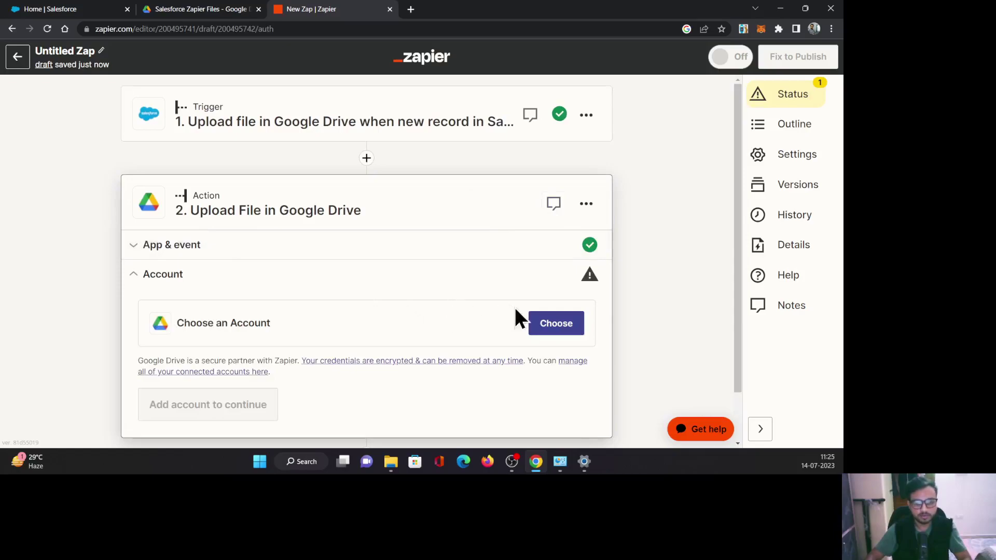
left_click(566, 326)
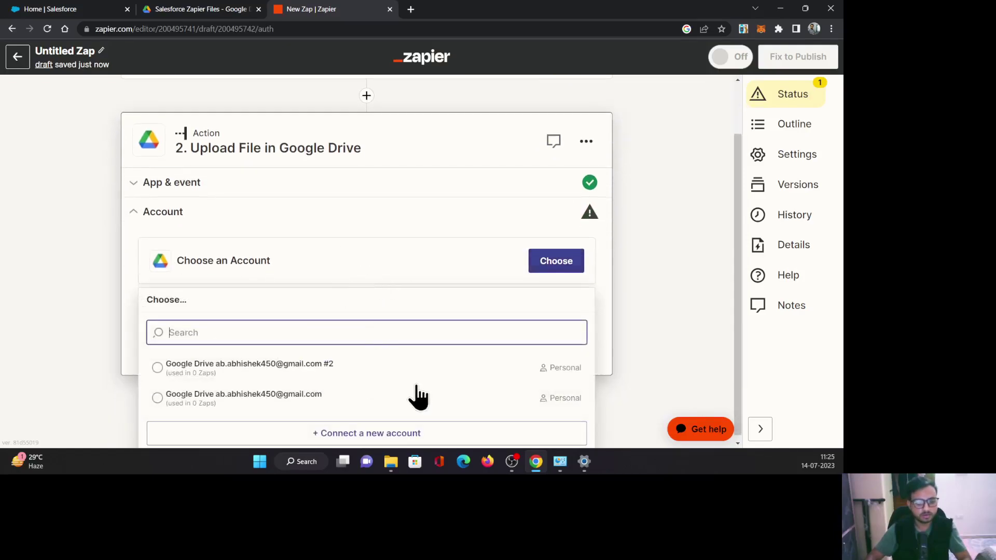
left_click(232, 404)
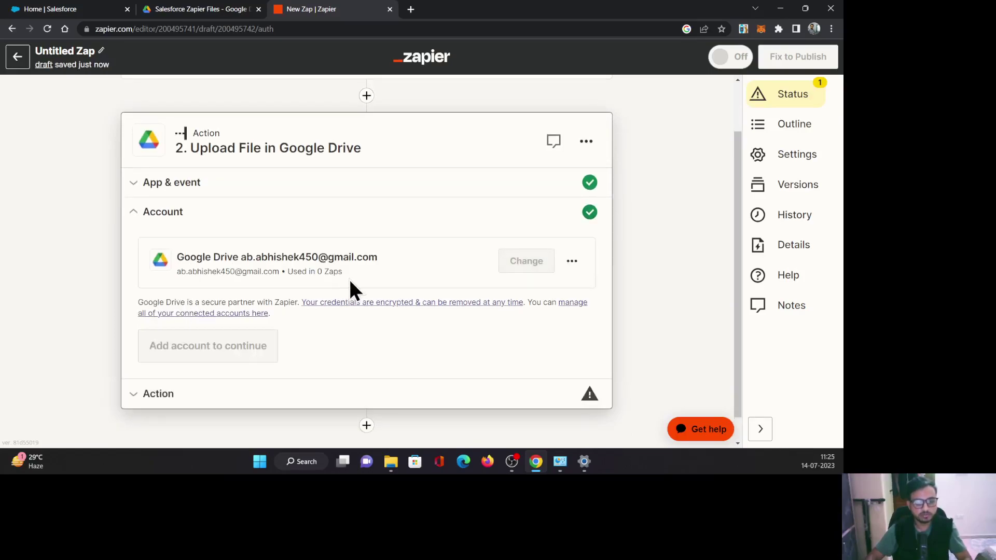
left_click(184, 353)
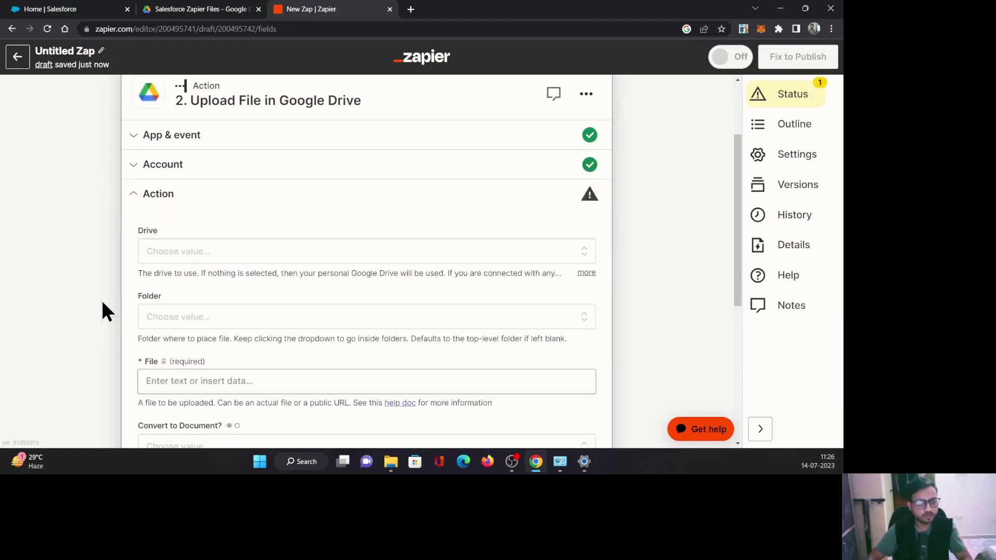
Upload into My Google Drive's Salesforce Zapier Files folder with Convert to Document set to True
scroll(103, 302, "down", 1)
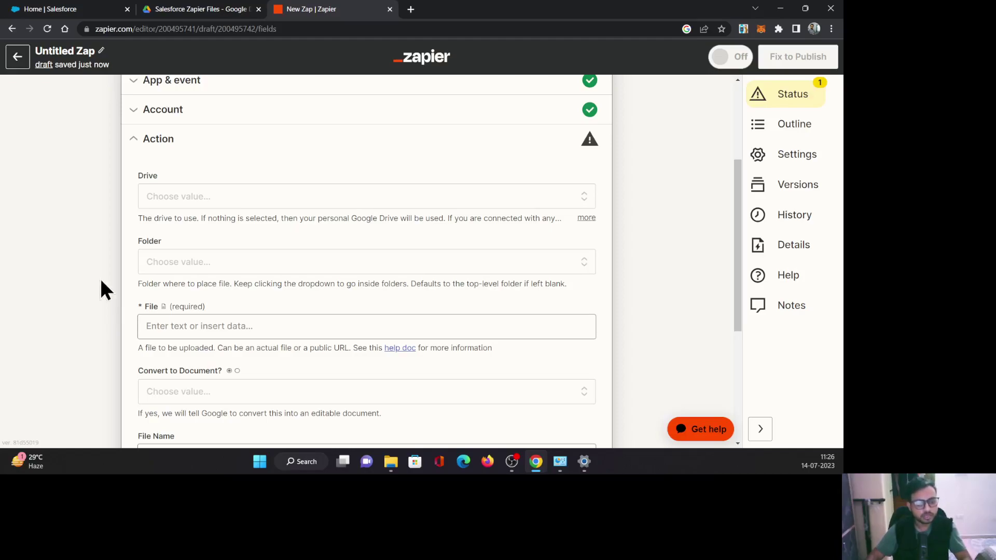
left_click(160, 194)
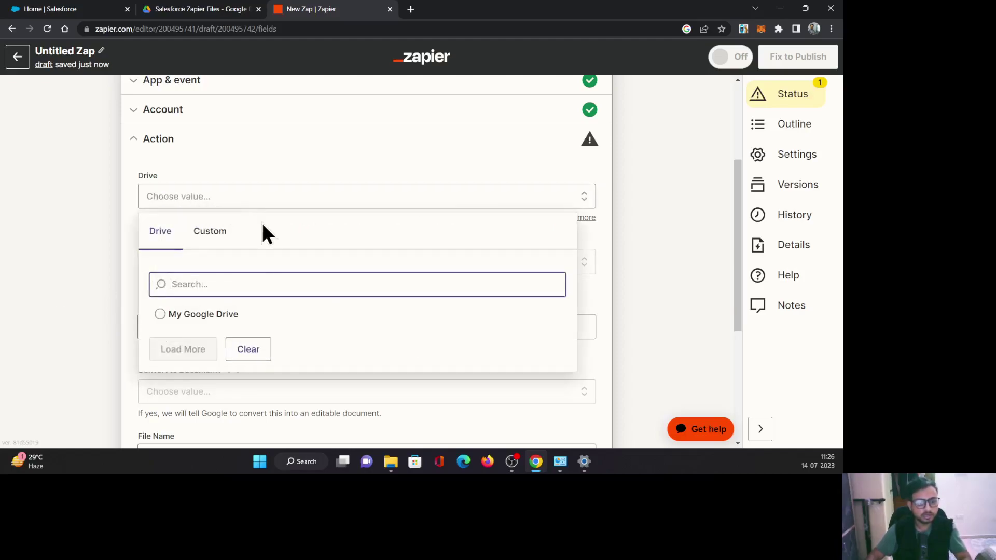
left_click(164, 318)
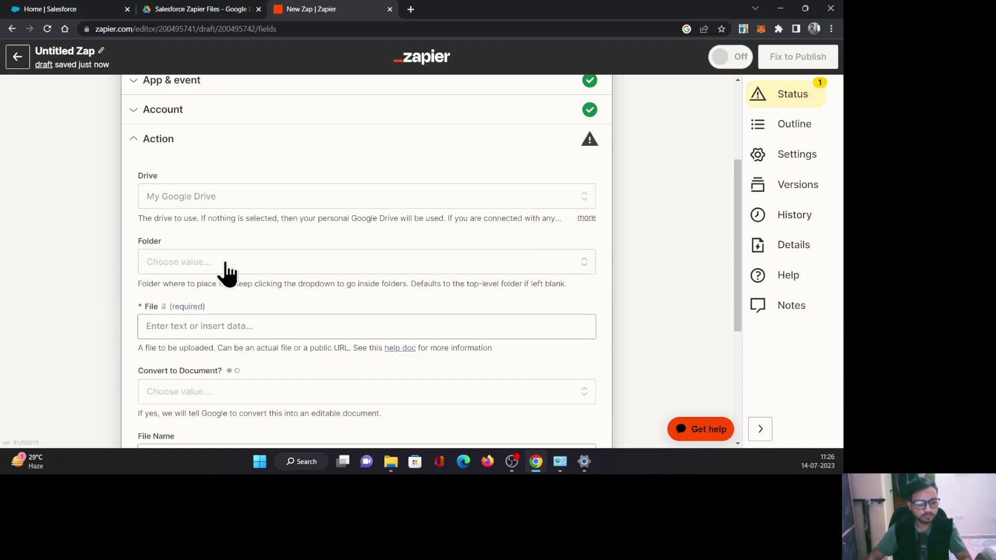
left_click(222, 267)
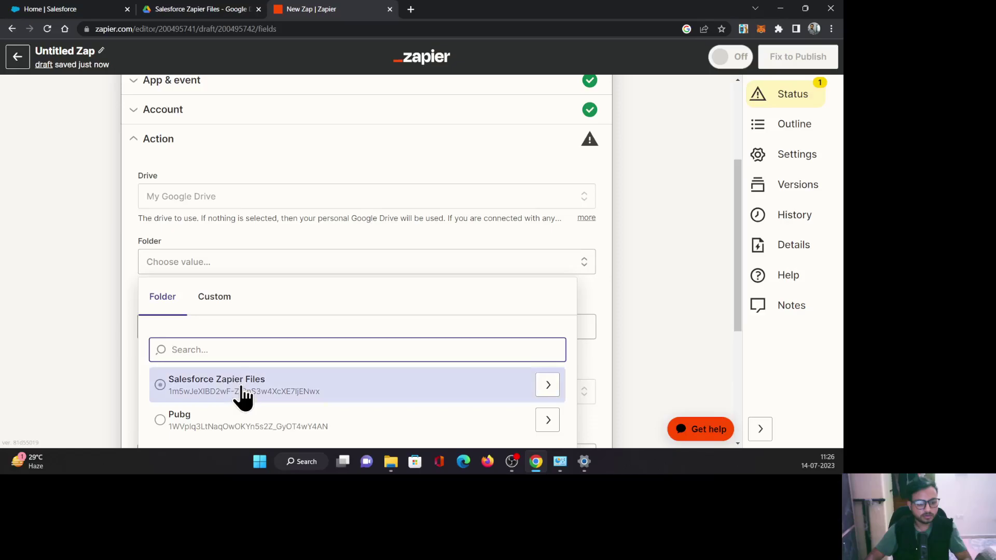
scroll(218, 369, "down", 2)
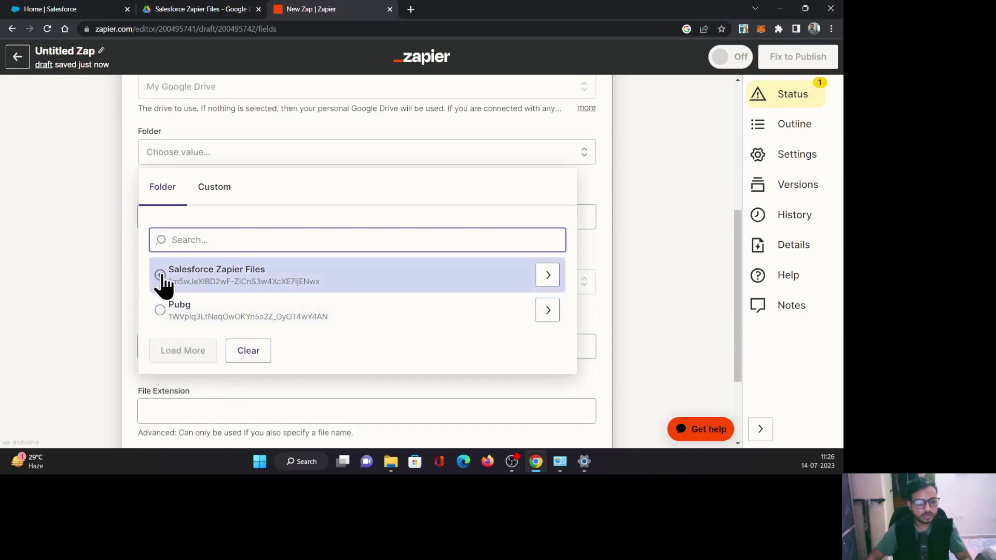
left_click(187, 280)
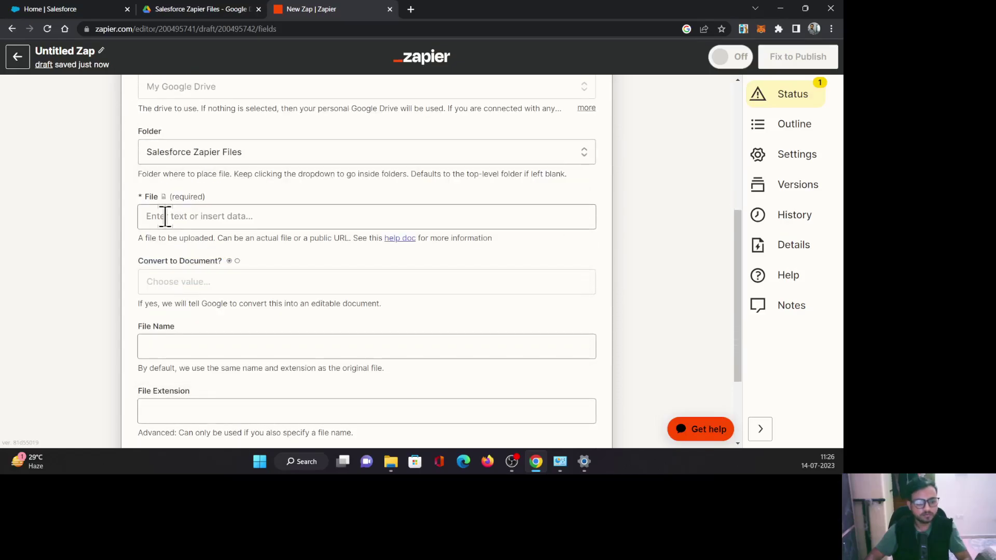
left_click(163, 9)
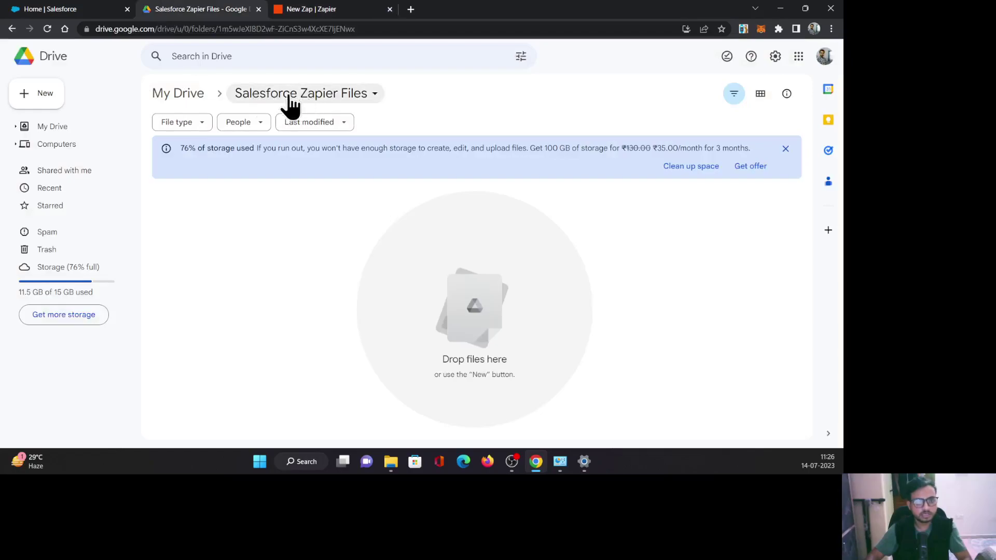
left_click(306, 10)
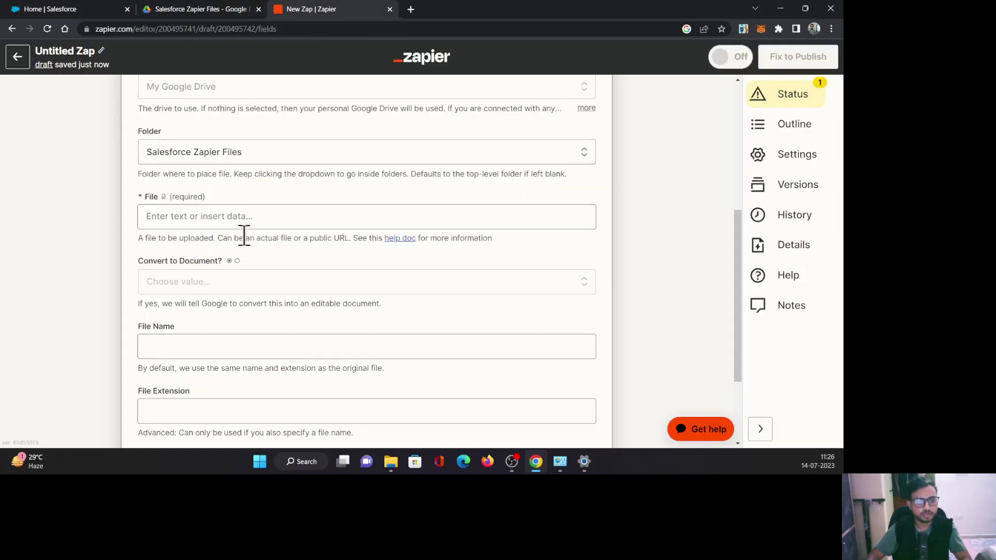
left_click(195, 285)
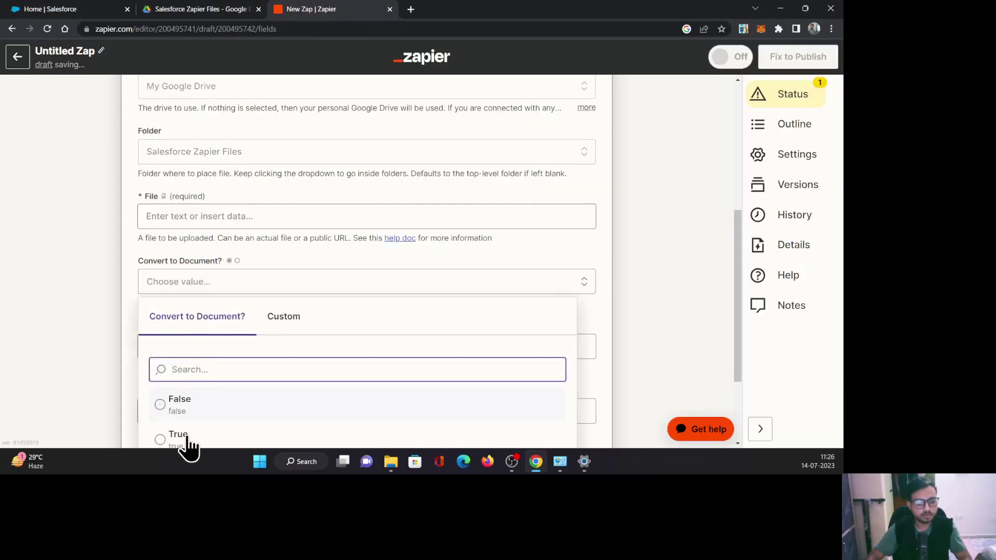
left_click(186, 442)
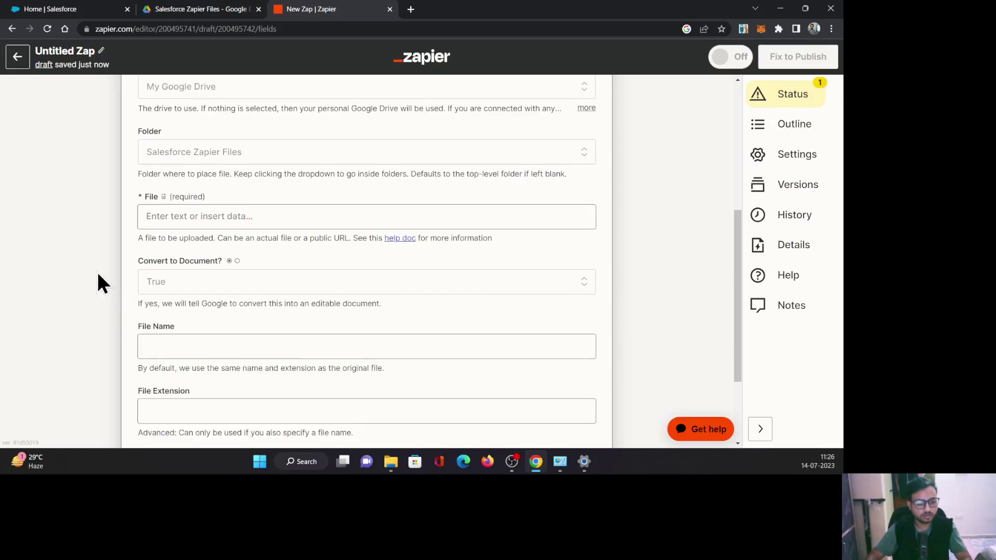
scroll(97, 272, "down", 1)
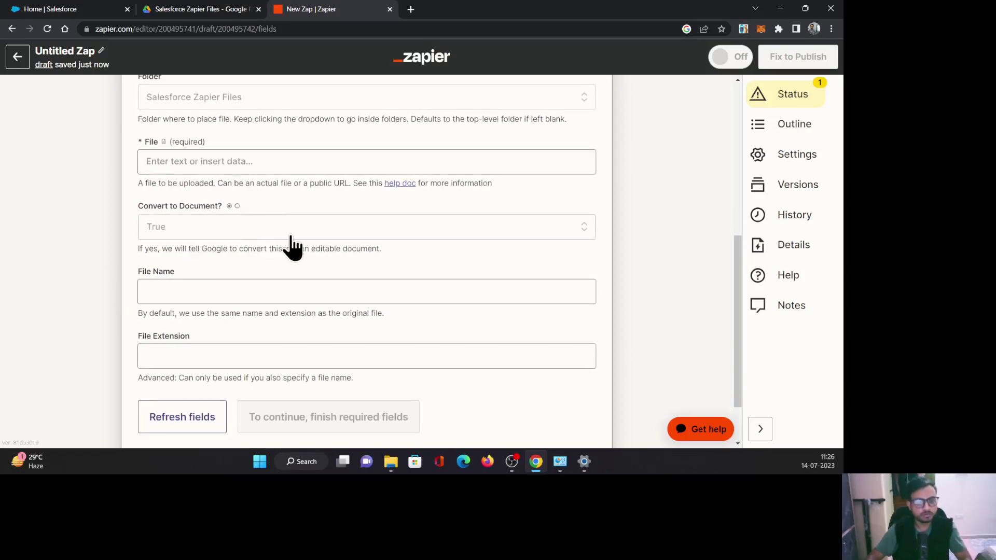
Set the File Name to the Salesforce account Name
left_click(200, 293)
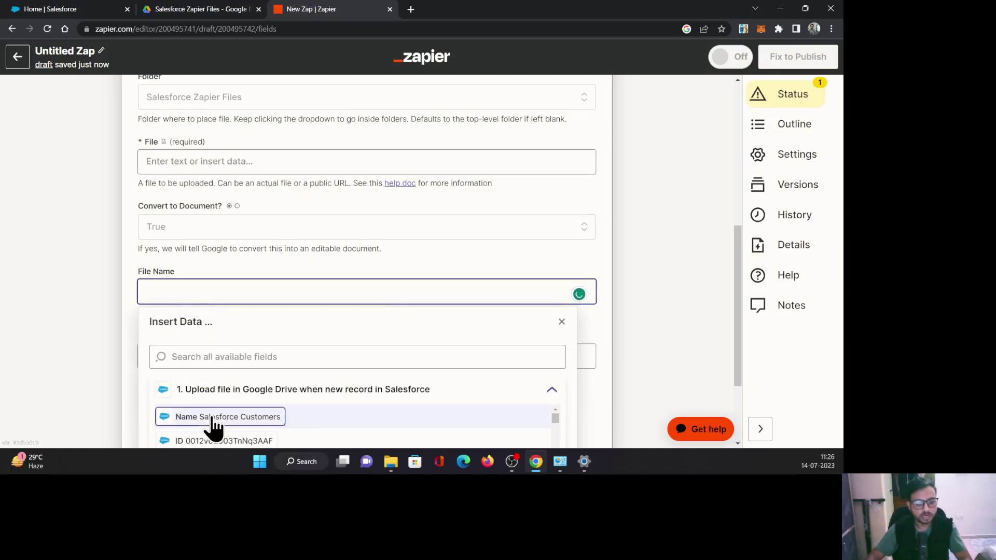
left_click(213, 417)
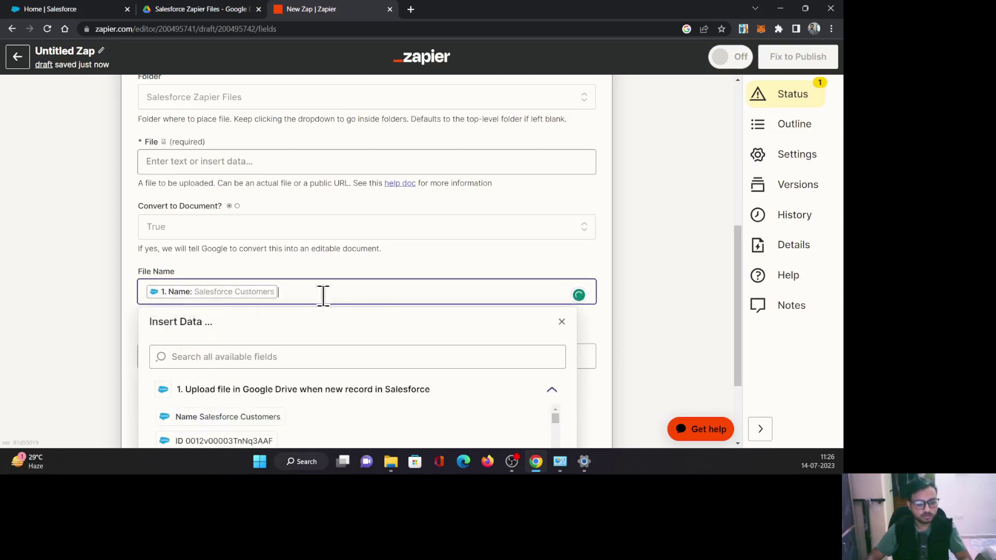
left_click(98, 260)
scroll(102, 251, "down", 1)
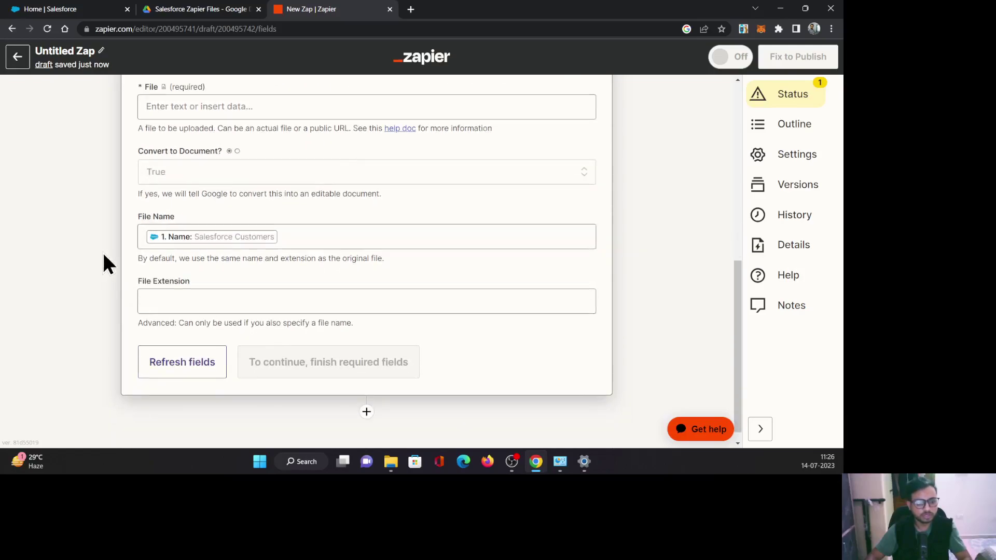
scroll(201, 232, "up", 2)
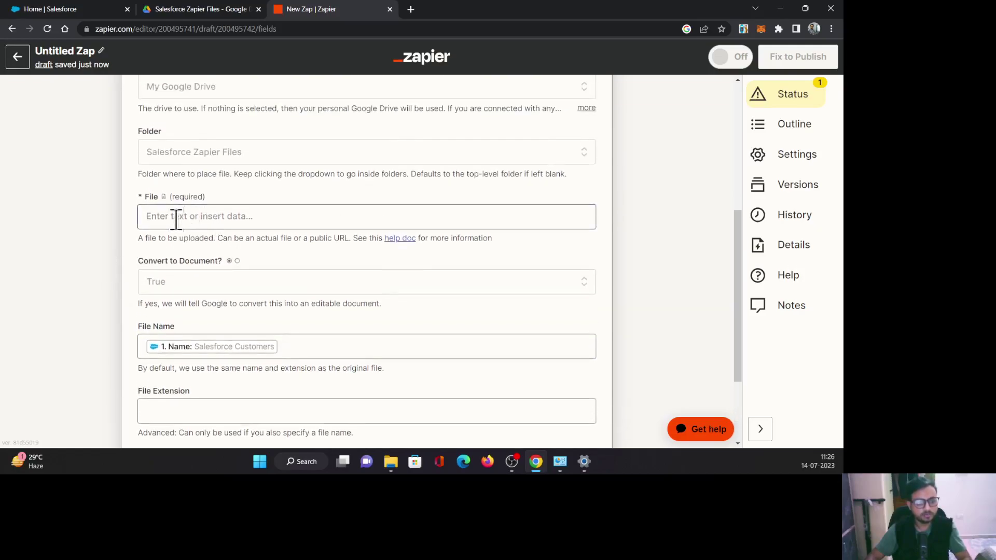
Fill the File field with account Name, ID, Created Date and Description, then continue to testing
left_click(176, 218)
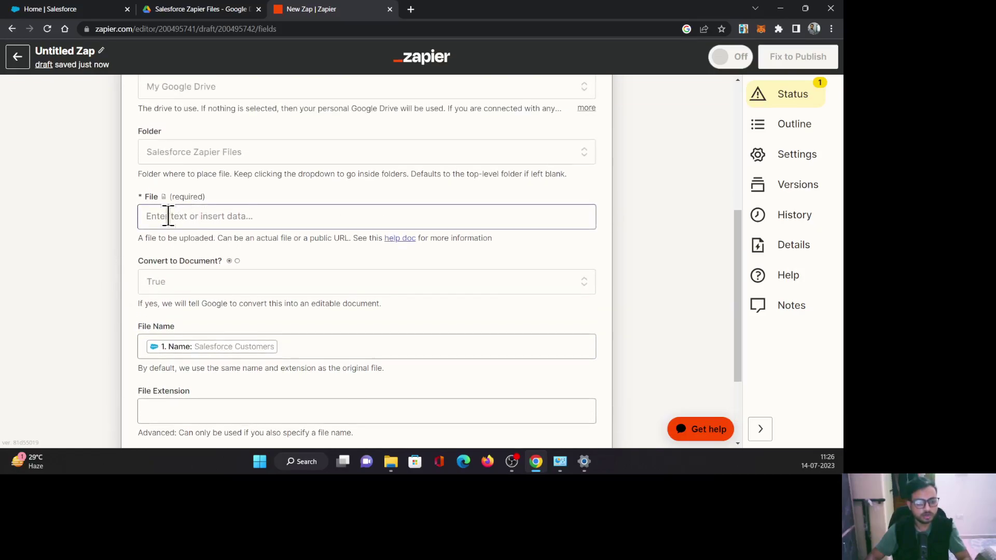
left_click(168, 216)
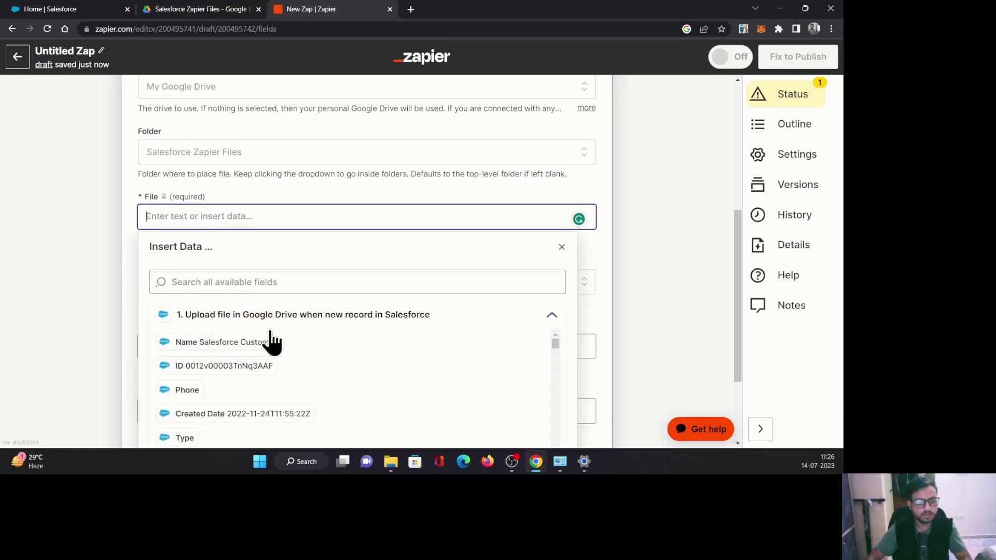
left_click(236, 345)
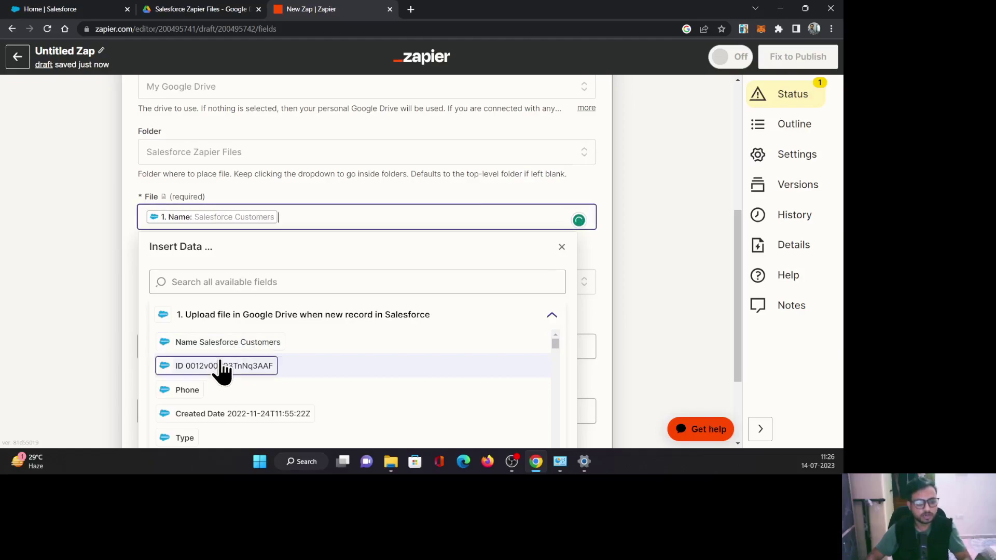
left_click(223, 368)
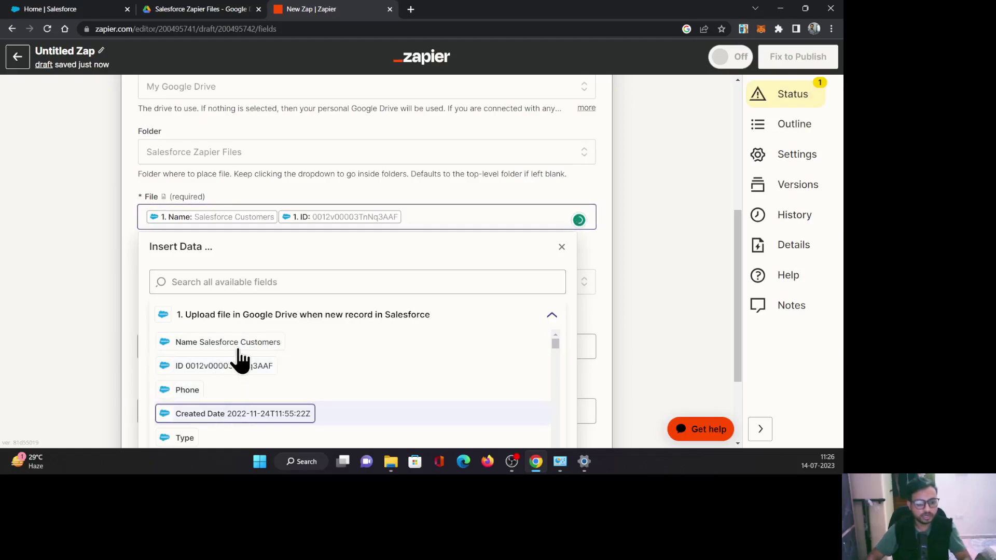
key("Return")
scroll(238, 360, "down", 2)
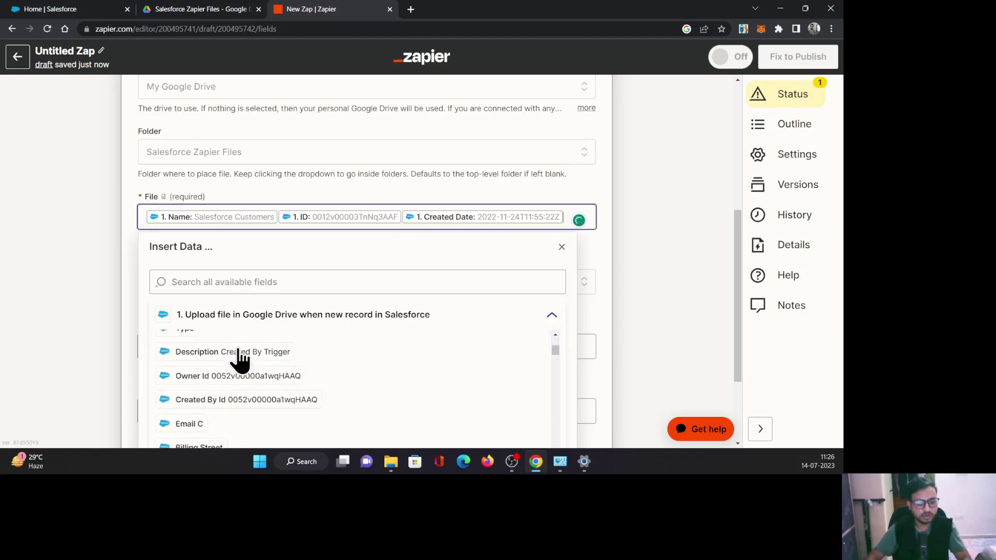
left_click(213, 353)
left_click(73, 255)
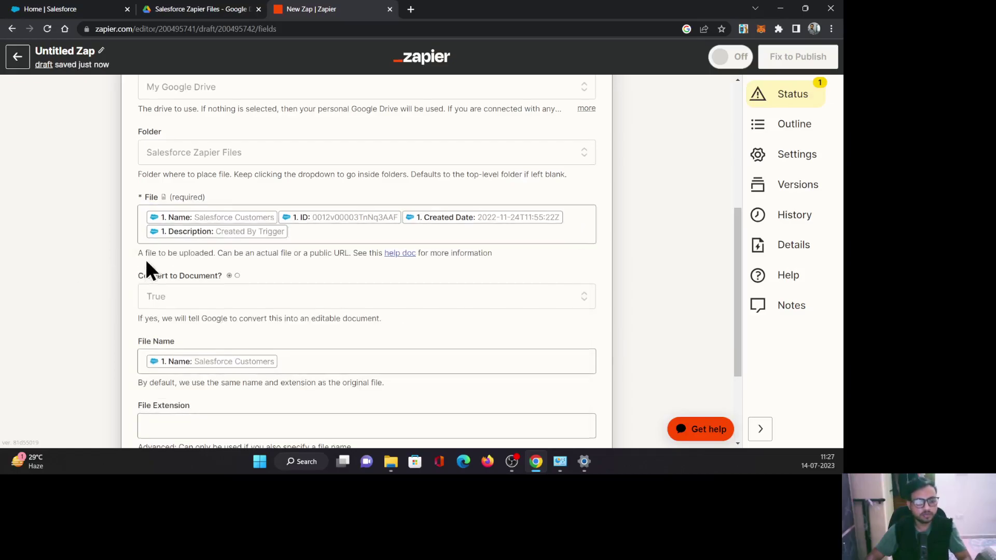
scroll(276, 284, "down", 1)
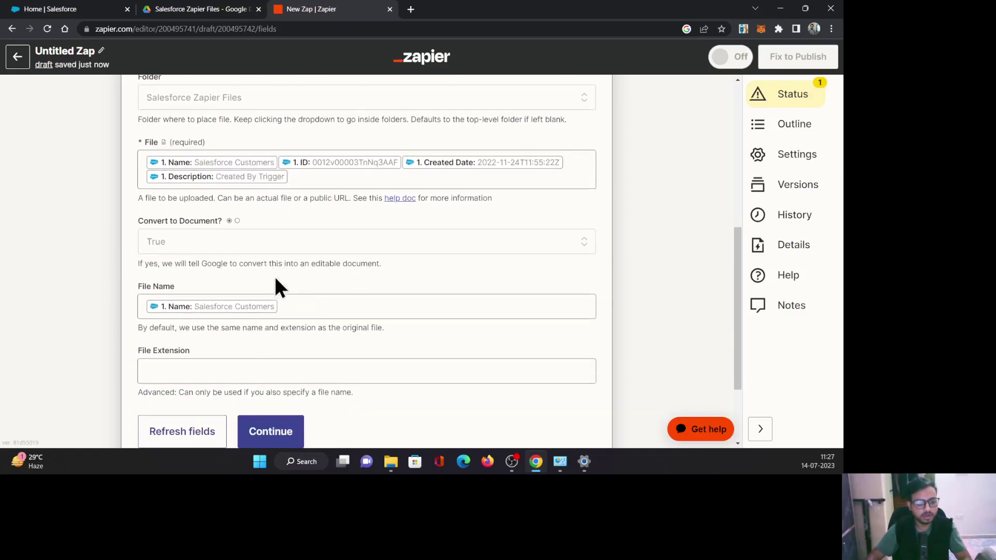
scroll(293, 319, "down", 1)
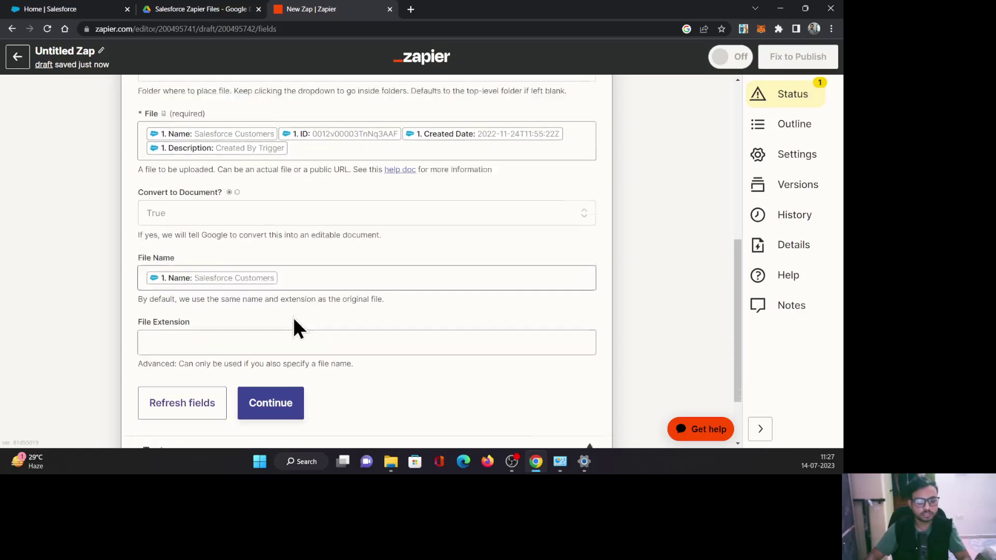
left_click(271, 382)
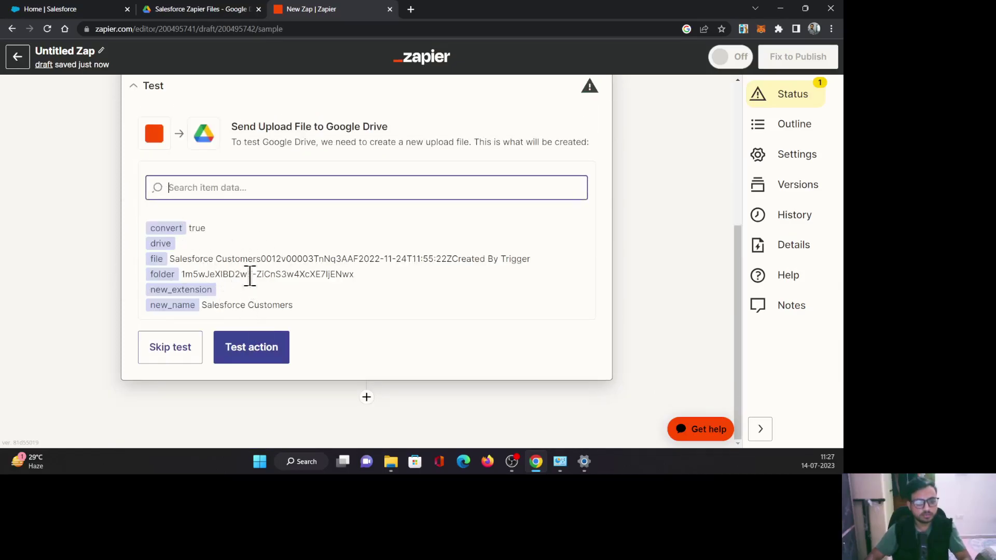
Run the upload test and review the trigger's sample record for account Salesforce Customers
left_click(266, 365)
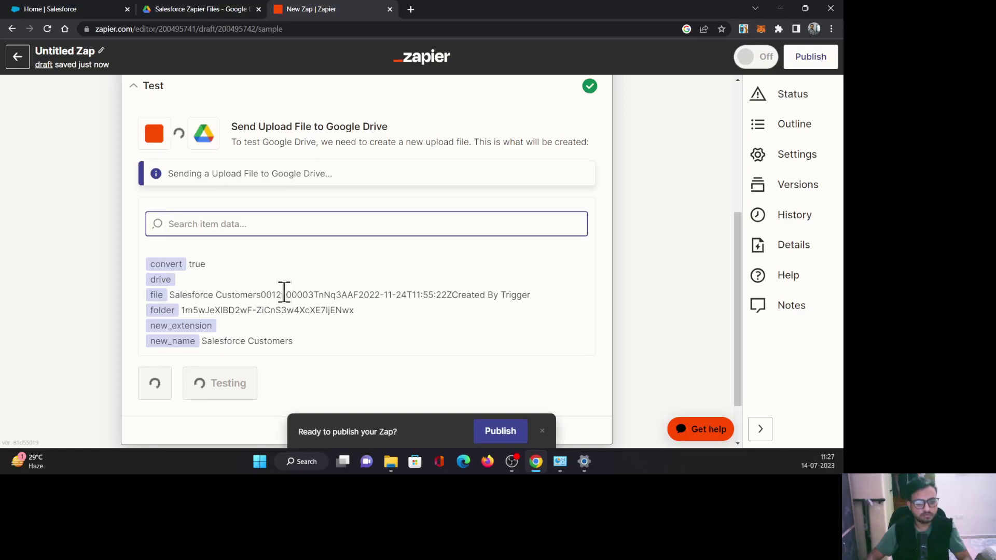
scroll(282, 288, "up", 5)
left_click(563, 129)
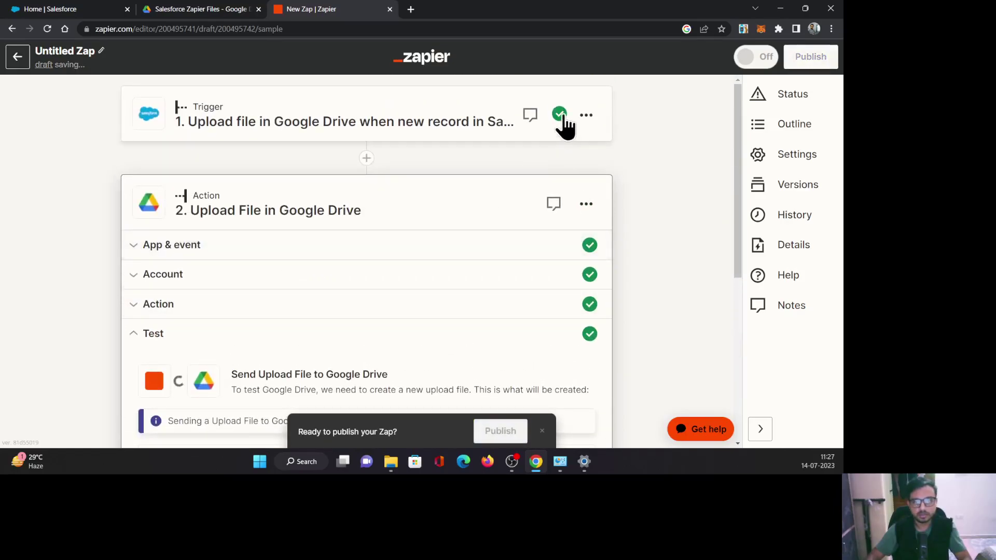
scroll(306, 265, "down", 2)
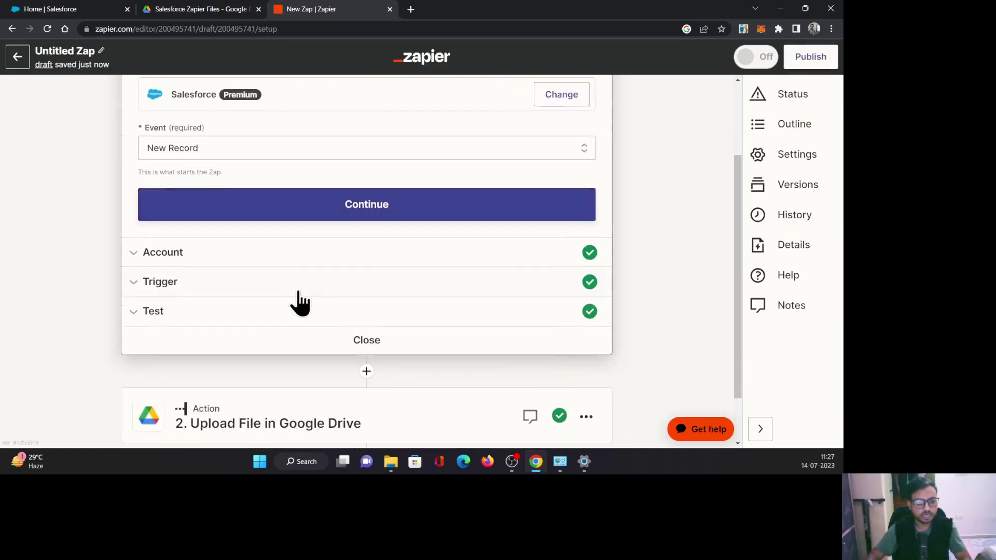
left_click(153, 317)
scroll(294, 297, "down", 1)
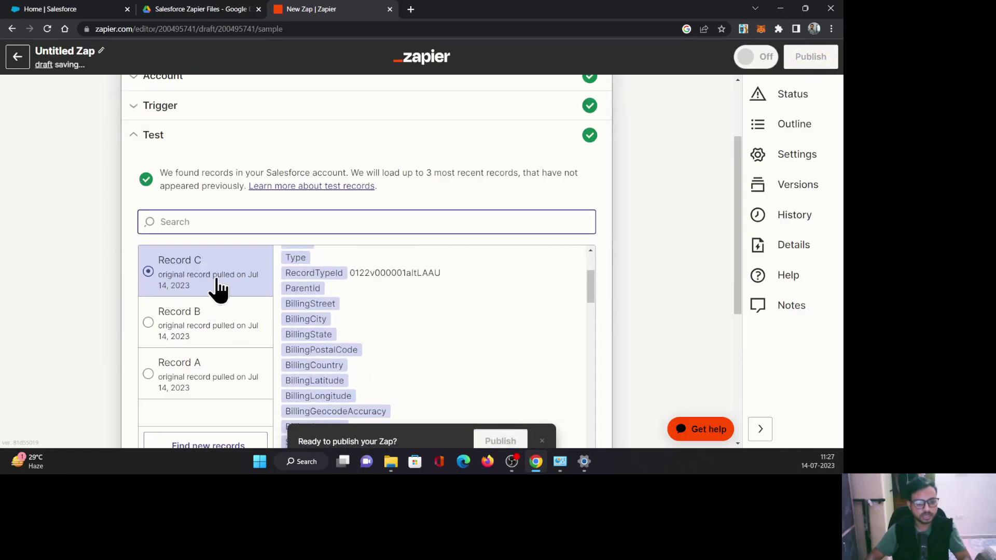
scroll(425, 312, "up", 3)
scroll(422, 311, "up", 1)
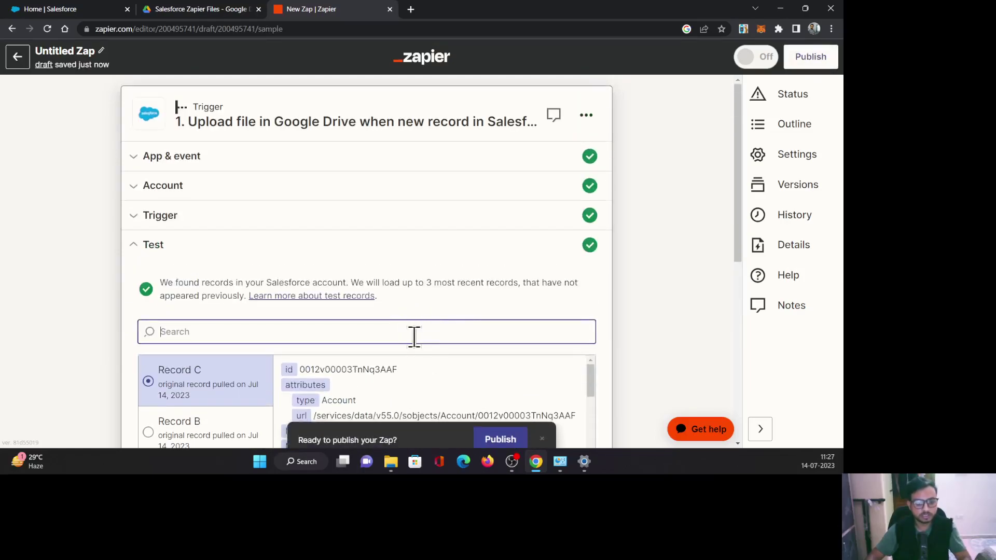
scroll(502, 316, "down", 2)
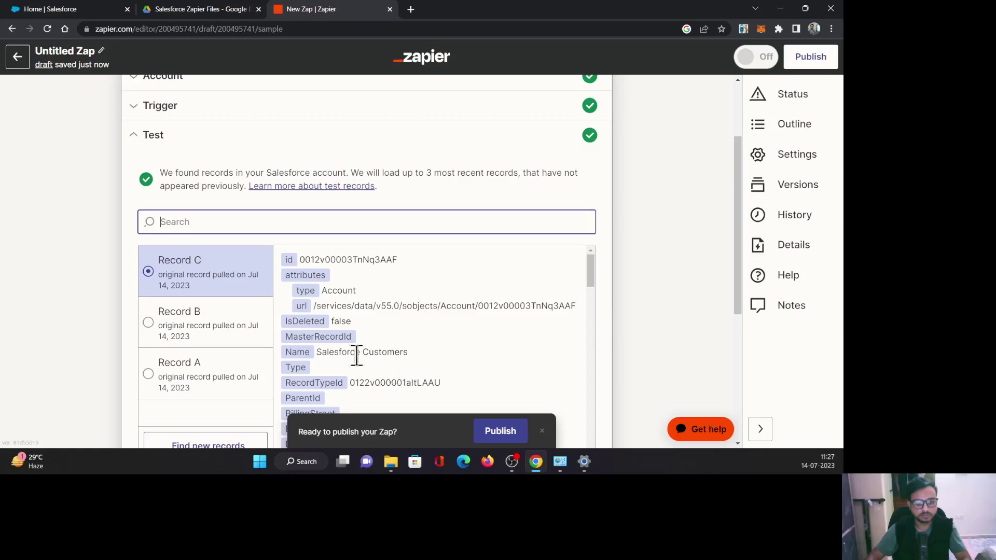
left_click_drag(410, 353, 315, 356)
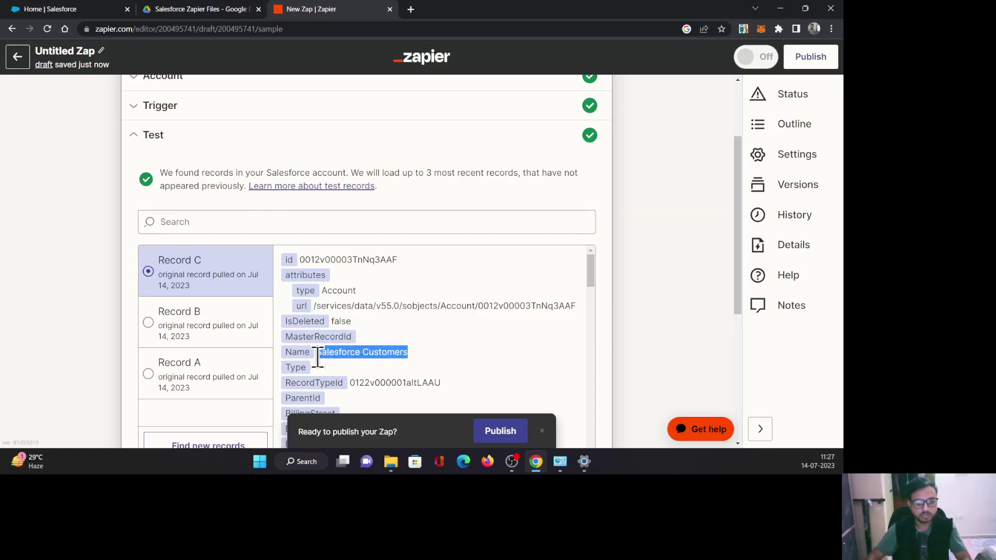
scroll(475, 311, "down", 6)
scroll(426, 311, "up", 6)
scroll(629, 273, "down", 5)
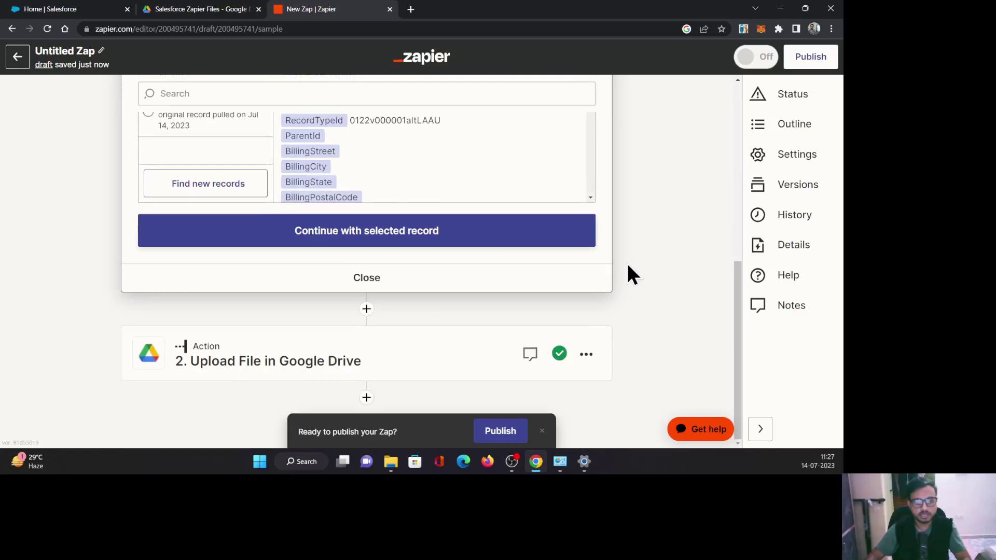
Inspect the Google Drive action's test results showing the sent drive#file details
left_click(555, 371)
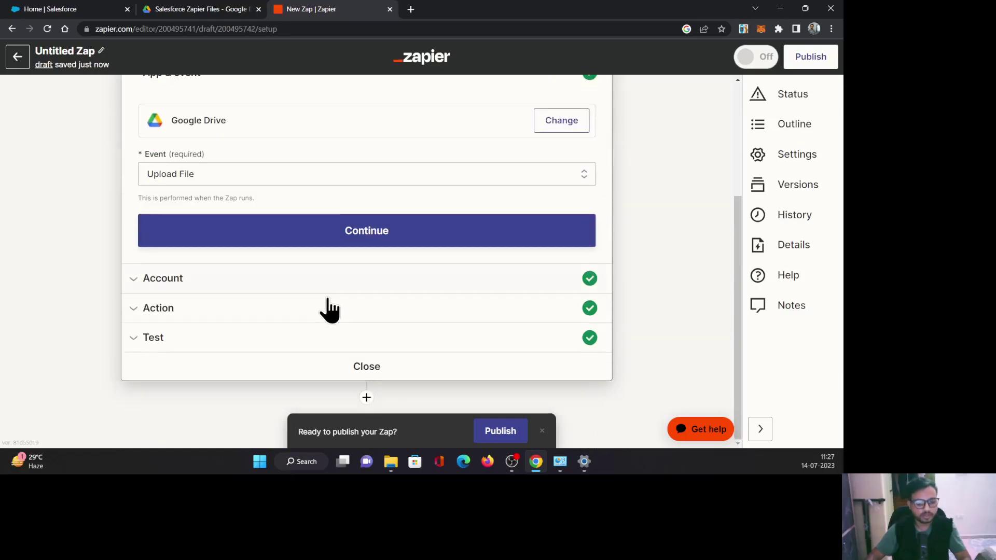
left_click(183, 339)
scroll(313, 291, "down", 2)
scroll(312, 280, "up", 1)
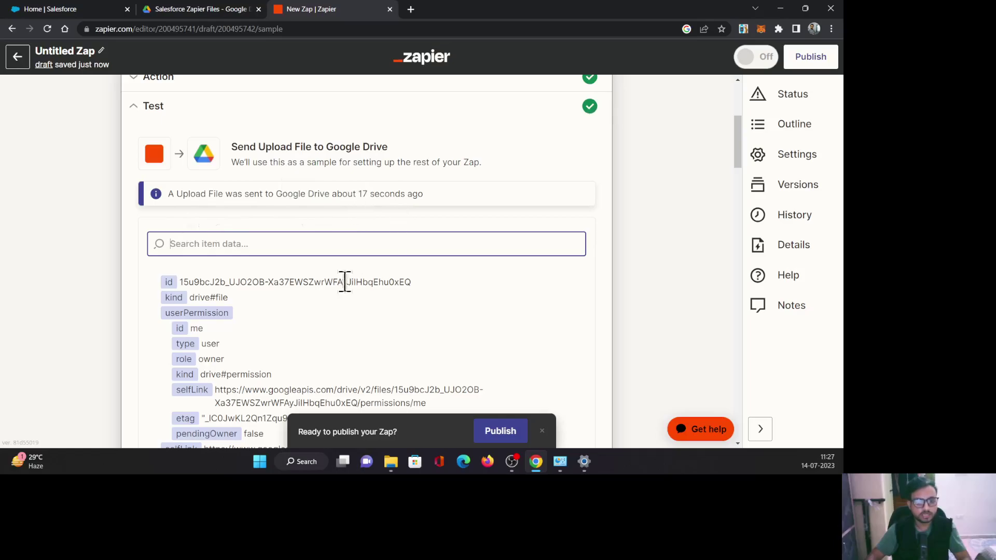
Open the uploaded Salesforce Customers doc and check its account name, ID, date and description text
left_click(181, 9)
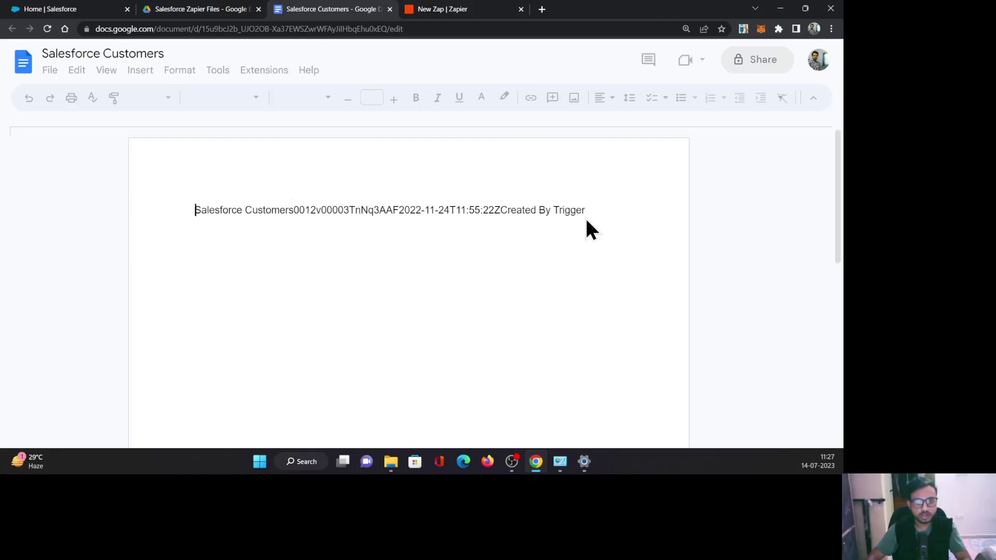
left_click_drag(589, 215, 210, 212)
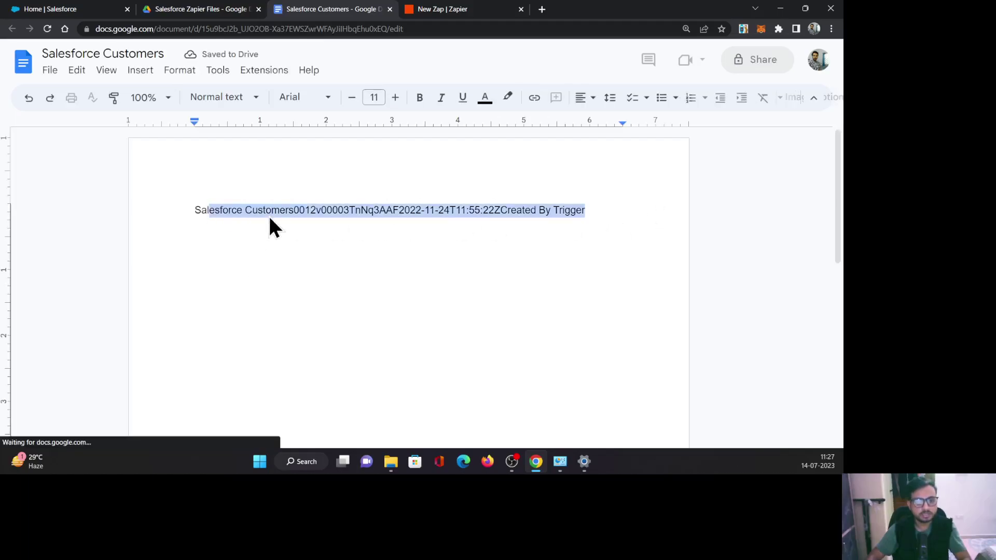
left_click(246, 212)
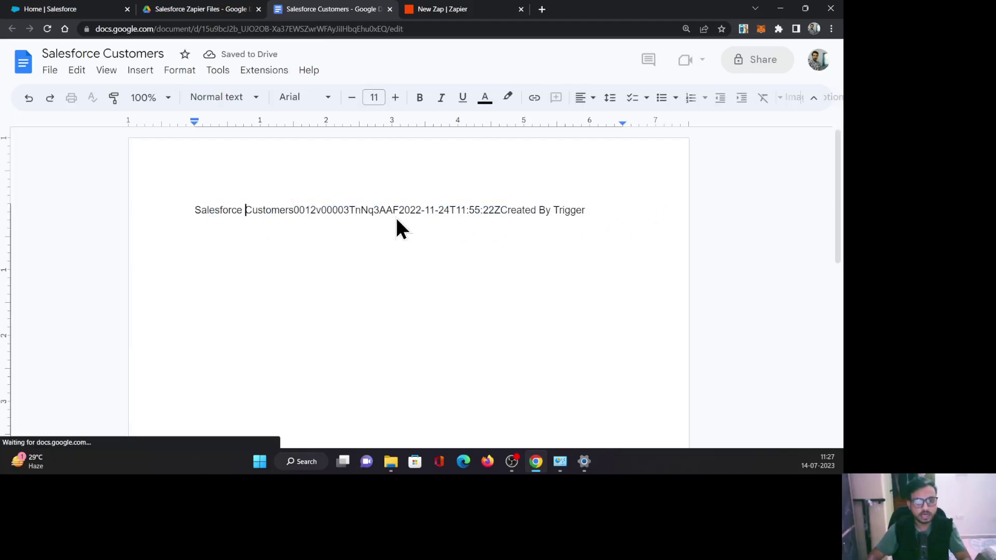
left_click(419, 213, "shift")
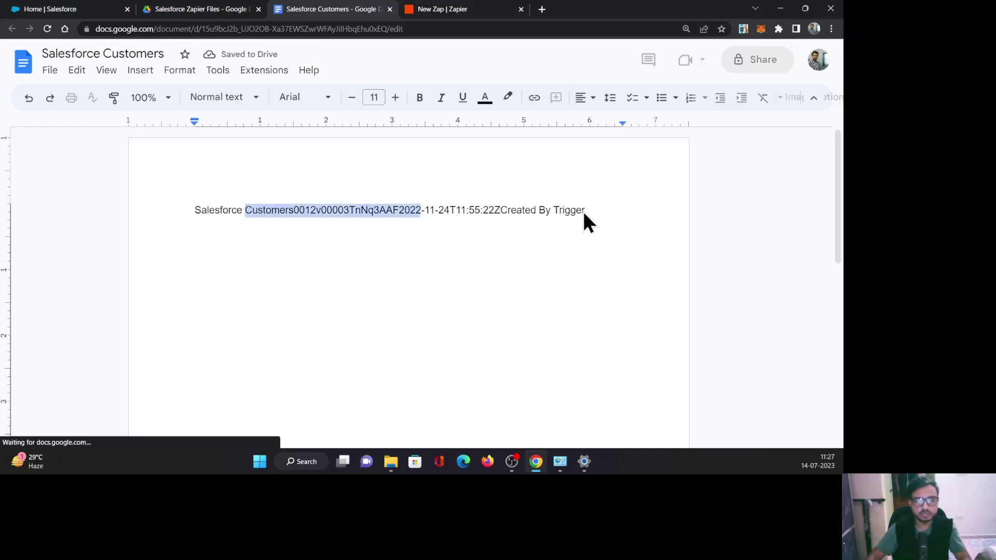
left_click(373, 209)
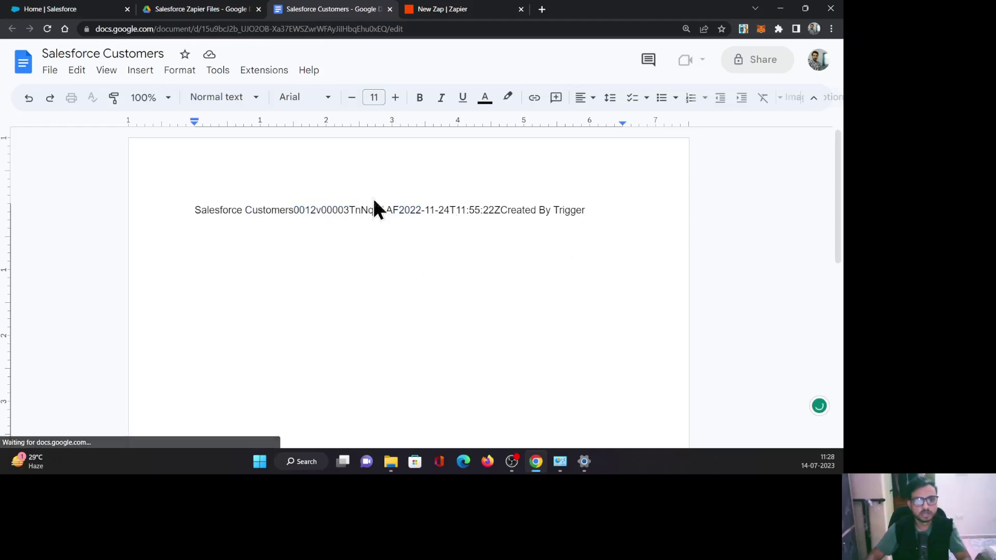
left_click(434, 14)
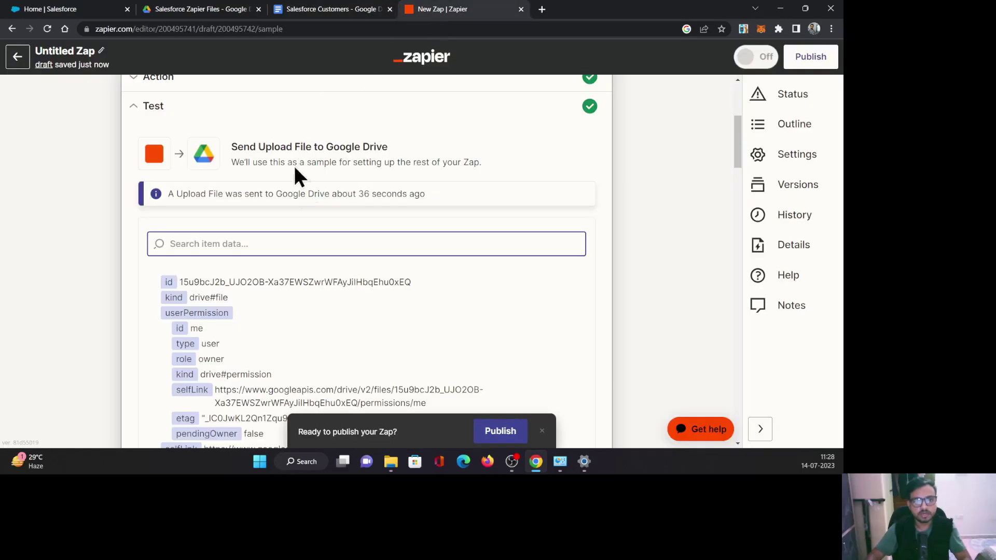
scroll(508, 255, "up", 5)
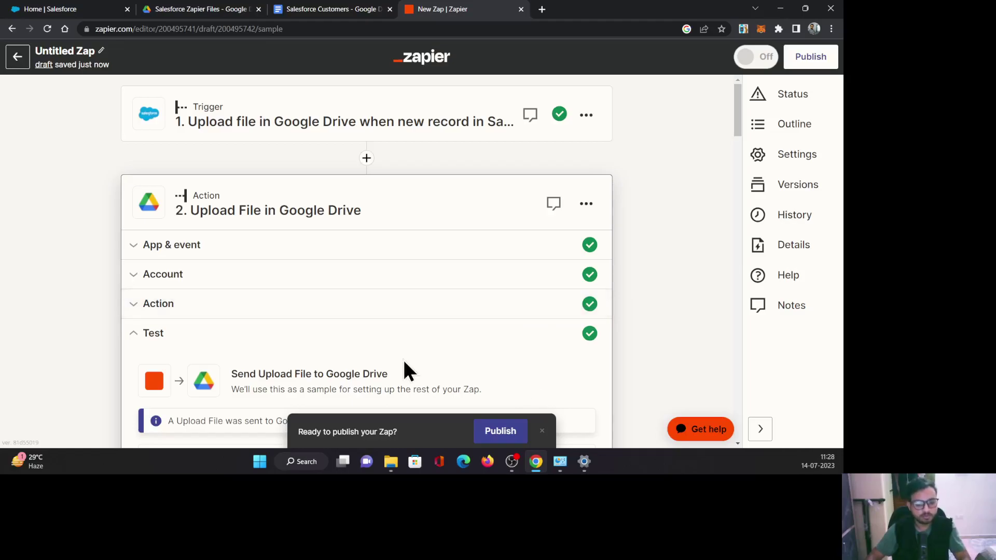
Attempt to publish the Zap and close the Unlock premium apps upgrade dialog
left_click(500, 431)
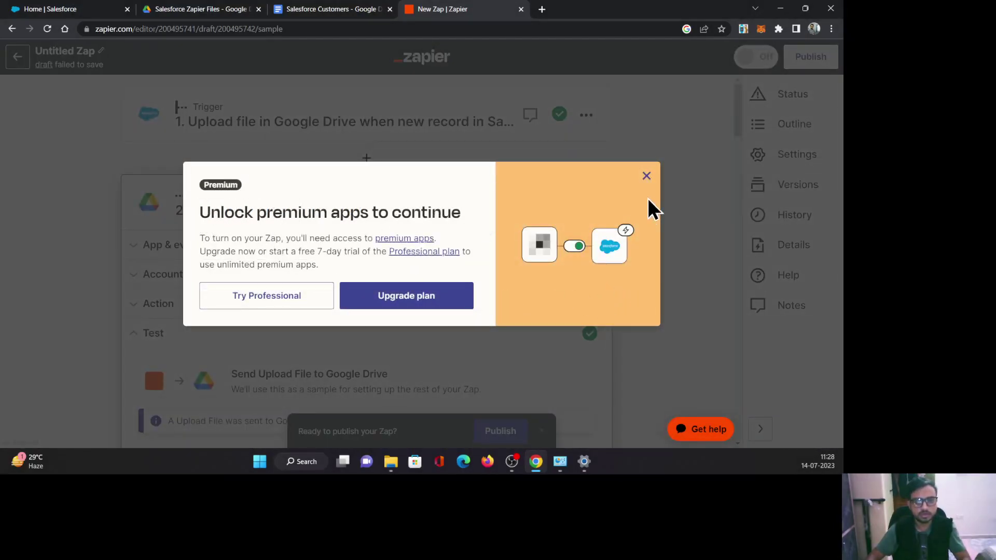
left_click(652, 178)
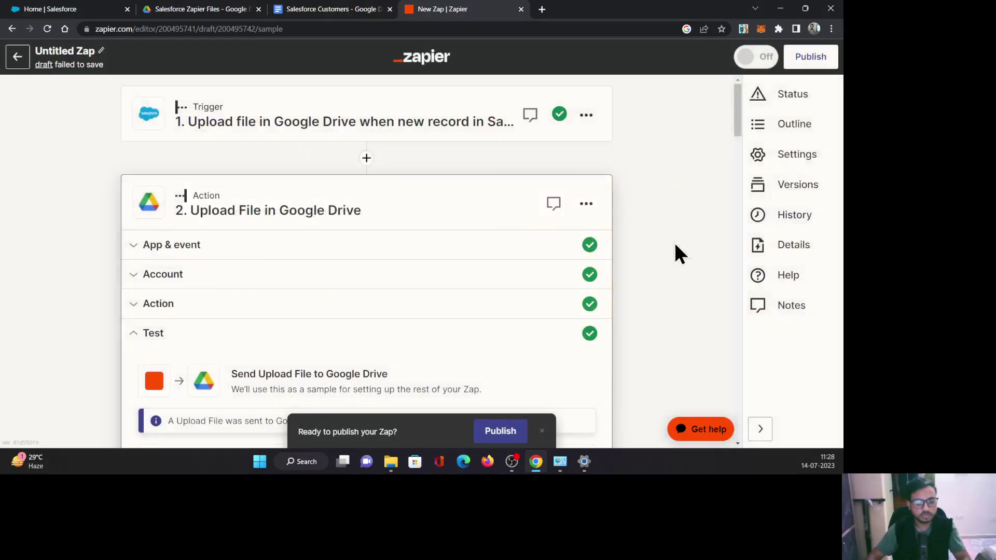